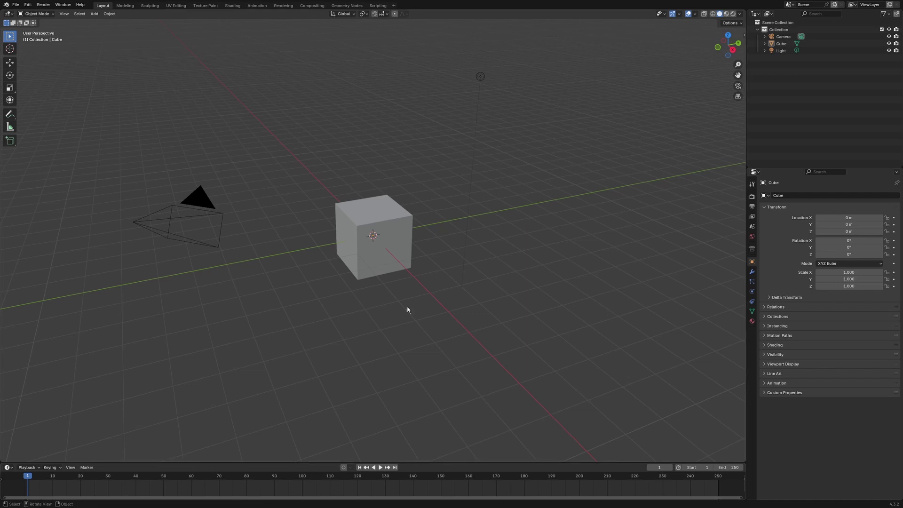
# Select the Camera, then the Light, and finally the Cube in the viewport.
pyautogui.click(218, 210)
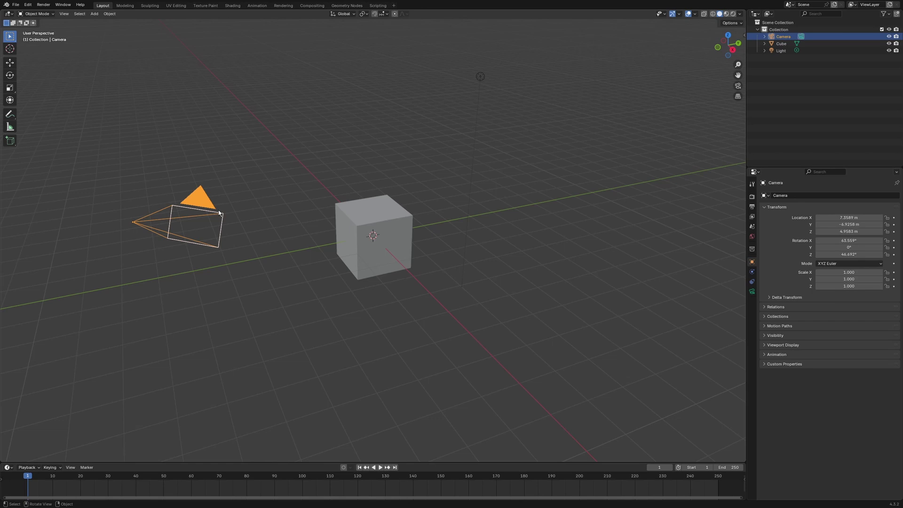
pyautogui.click(480, 75)
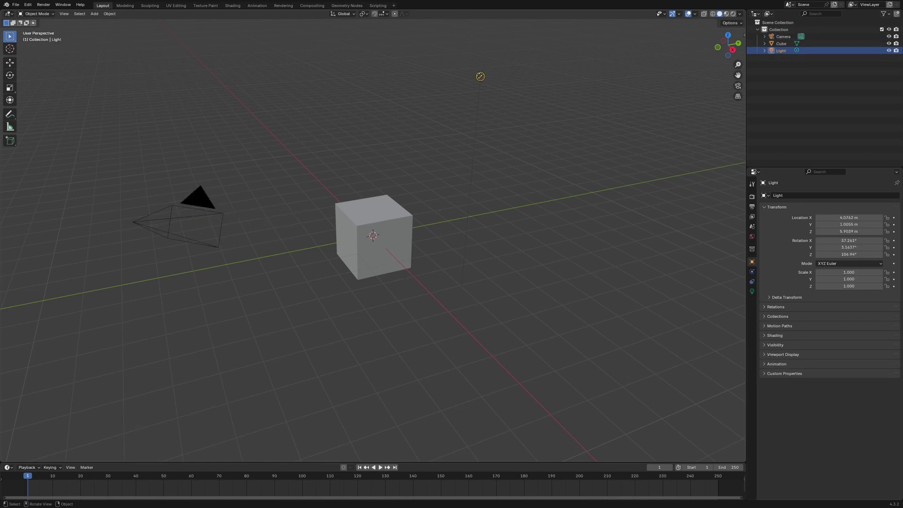
pyautogui.click(379, 227)
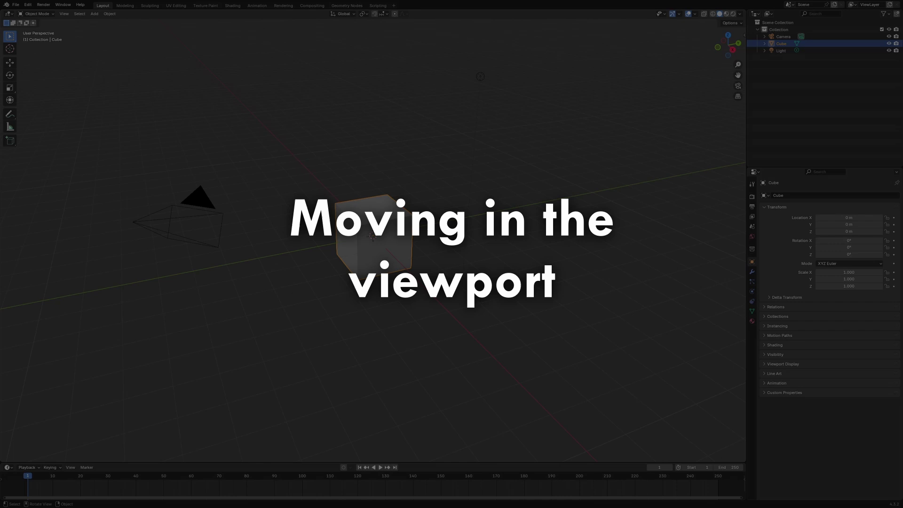
# Deselect the cube, then orbit, pan and zoom the view onto it from a new angle.
pyautogui.click(423, 212)
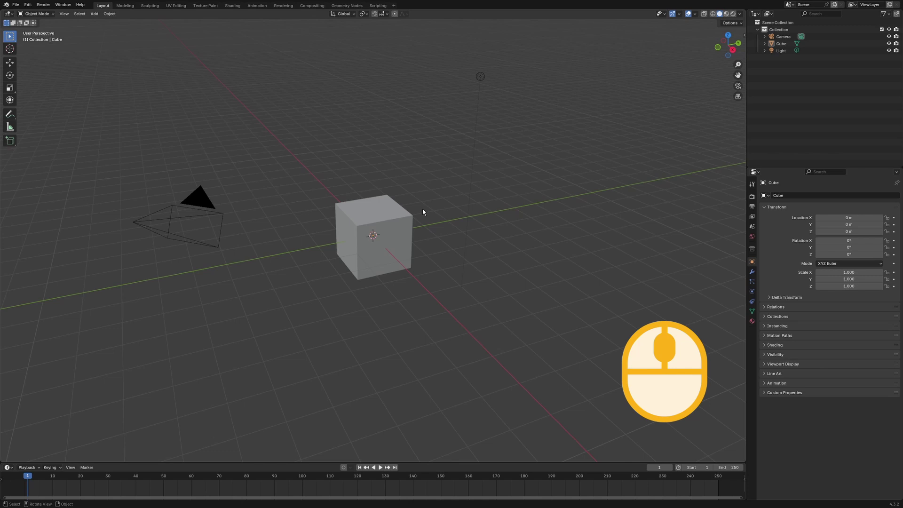
pyautogui.moveTo(423, 212)
pyautogui.mouseDown(button='middle')
pyautogui.moveTo(391, 216)
pyautogui.moveTo(456, 210)
pyautogui.moveTo(398, 205)
pyautogui.moveTo(424, 207)
pyautogui.mouseUp(button='middle')
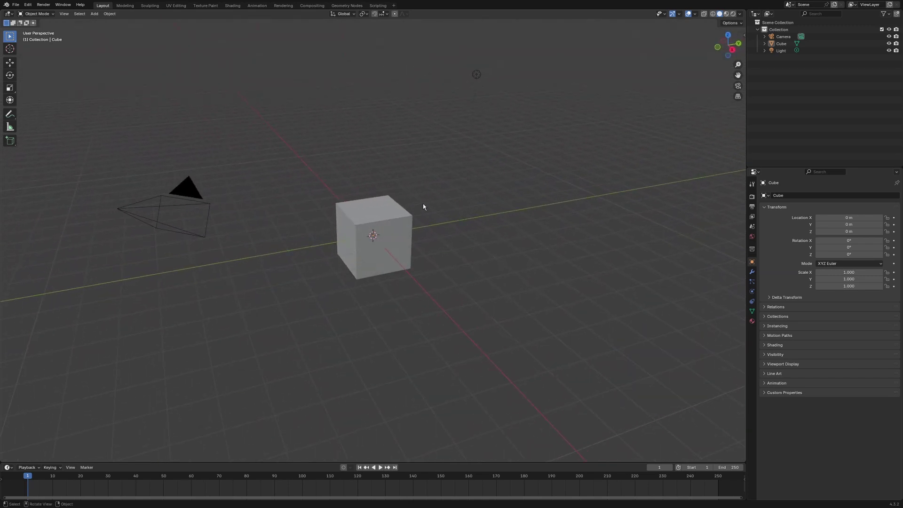
pyautogui.press('shift')
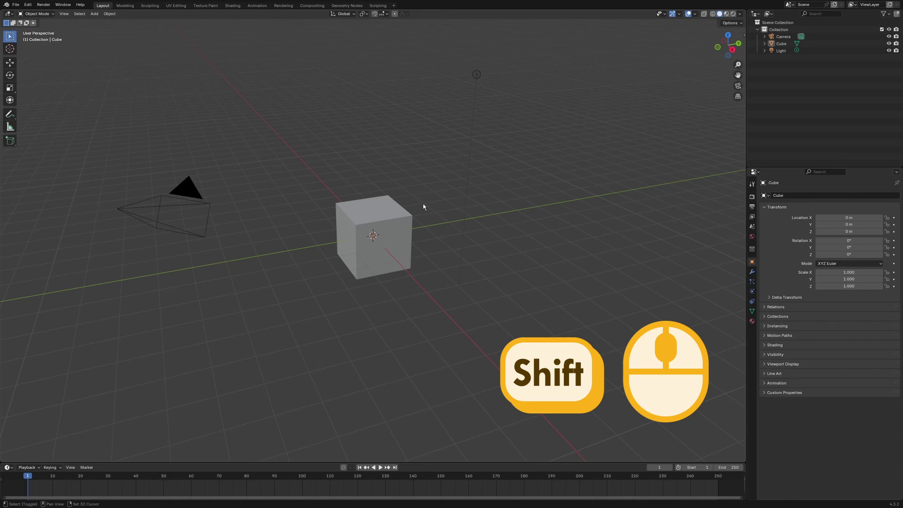
pyautogui.keyDown('shift'); pyautogui.moveTo(423, 207); pyautogui.dragTo(425, 225, button='middle'); pyautogui.keyUp('shift')
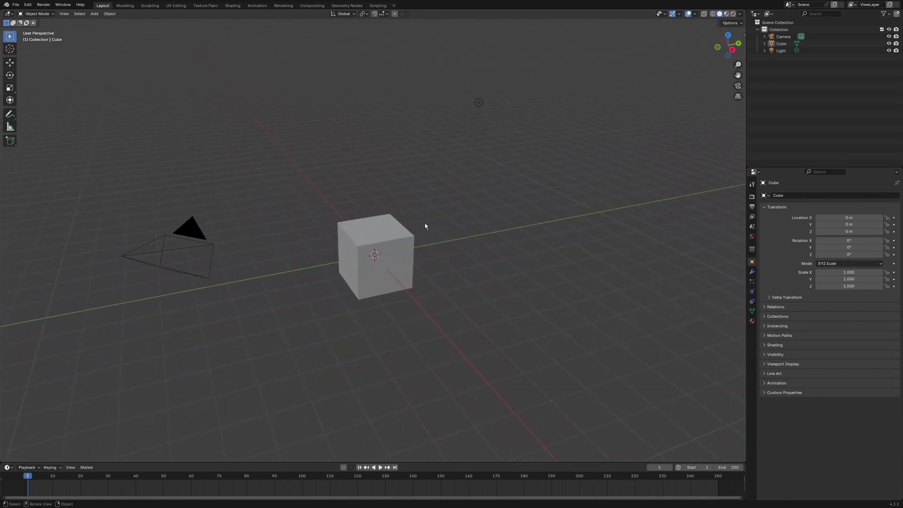
pyautogui.scroll(5, 425, 226)
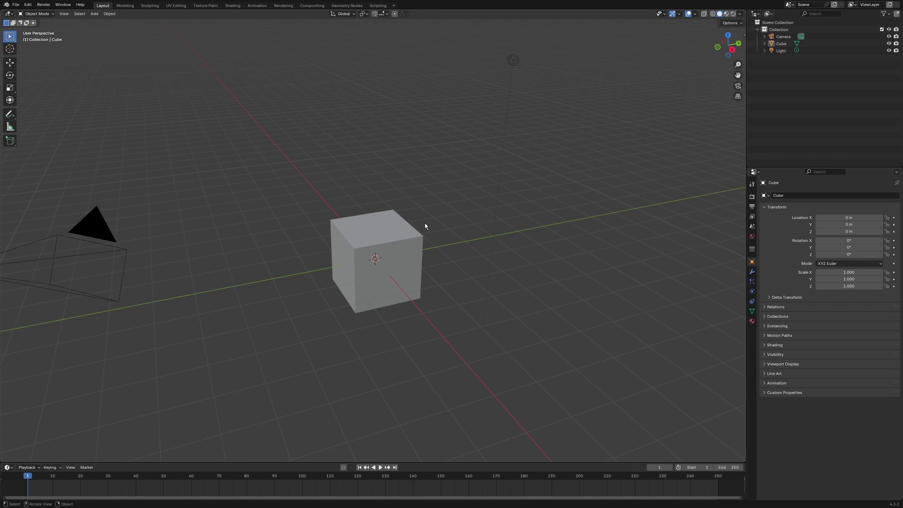
pyautogui.scroll(-5, 426, 226)
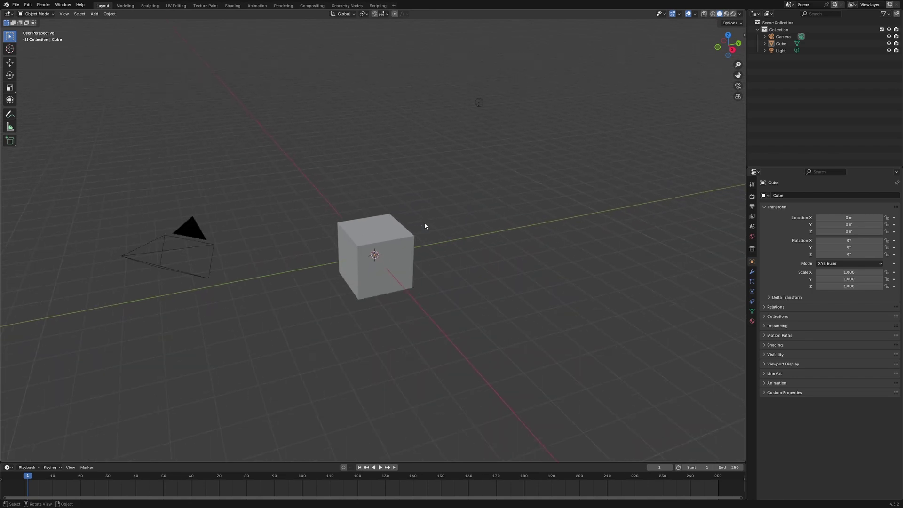
pyautogui.press('ctrl')
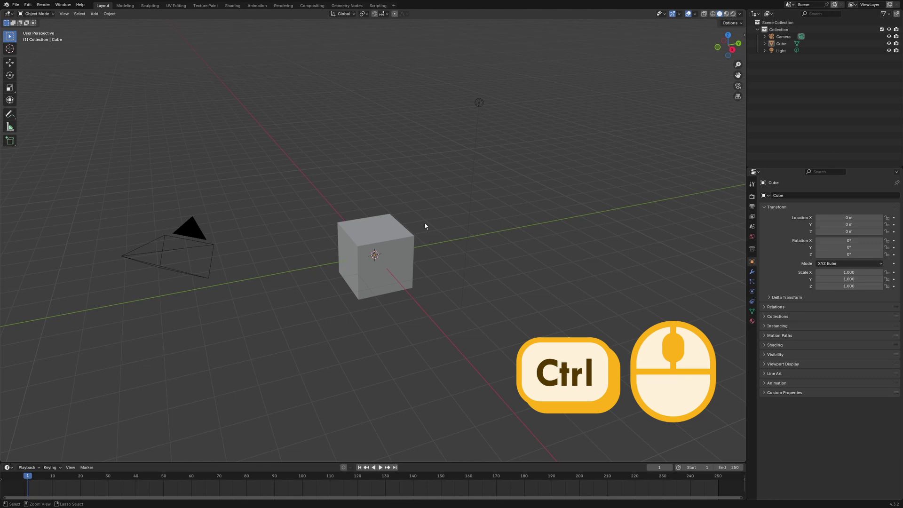
pyautogui.keyDown('ctrl'); pyautogui.moveTo(425, 226); pyautogui.dragTo(454, 200, button='middle'); pyautogui.keyUp('ctrl')
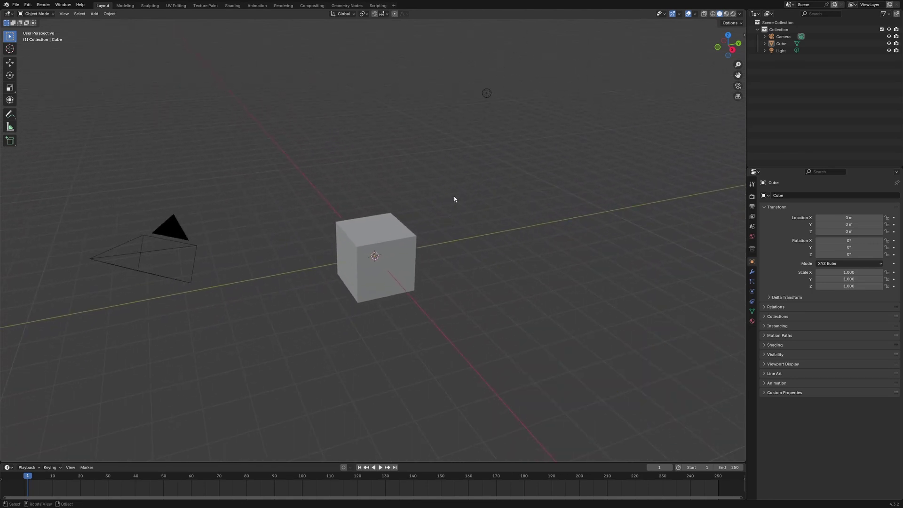
# Select the camera, cube and light together and start deleting them with X.
pyautogui.click(386, 234)
pyautogui.click(168, 230)
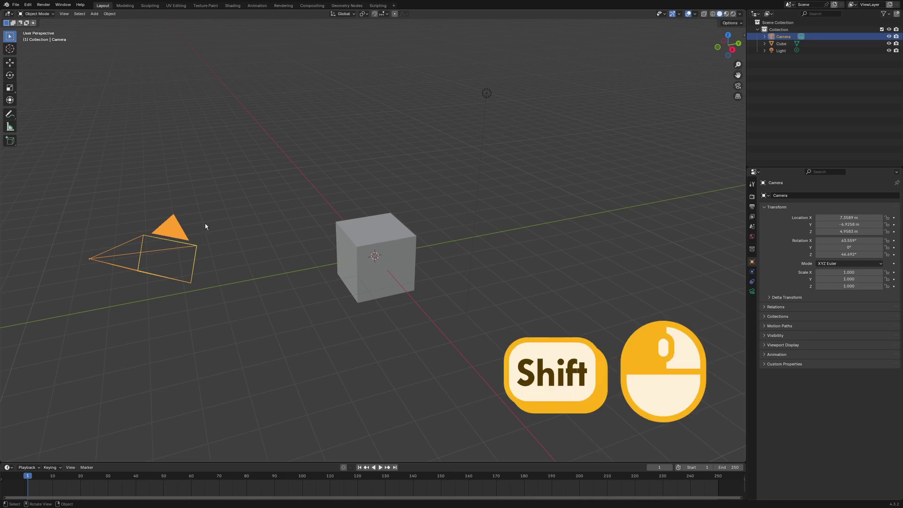
pyautogui.keyDown('shift'); pyautogui.click(350, 250); pyautogui.keyUp('shift')
pyautogui.keyDown('shift'); pyautogui.click(487, 93); pyautogui.keyUp('shift')
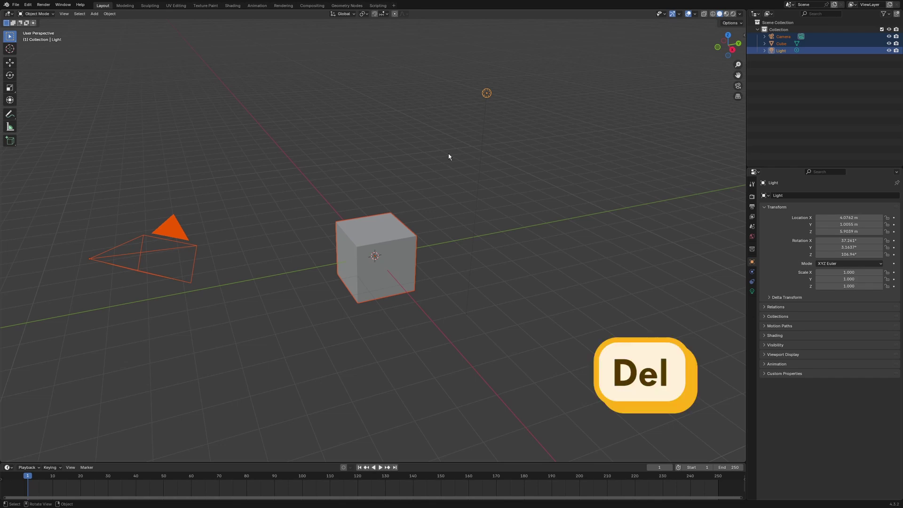
pyautogui.press('x')
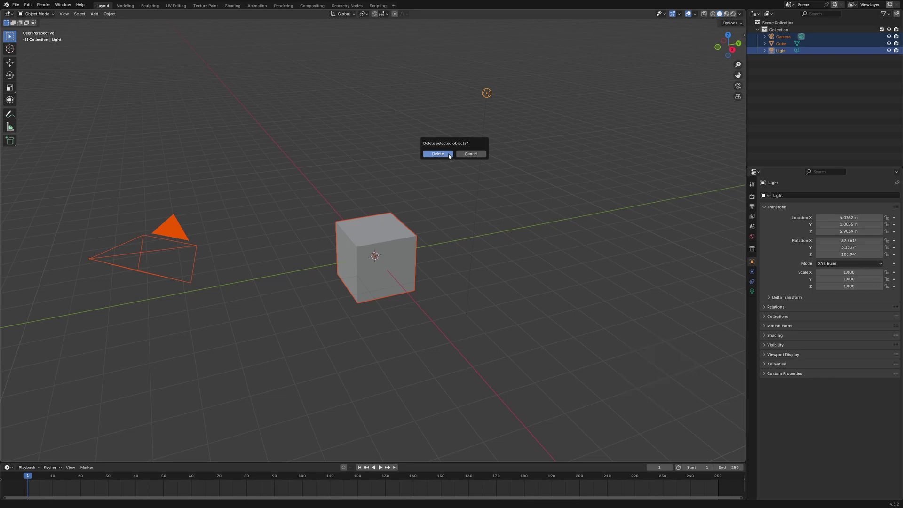
# Confirm deleting the camera, cube and light, then add a trial plane and undo it.
pyautogui.click(448, 154)
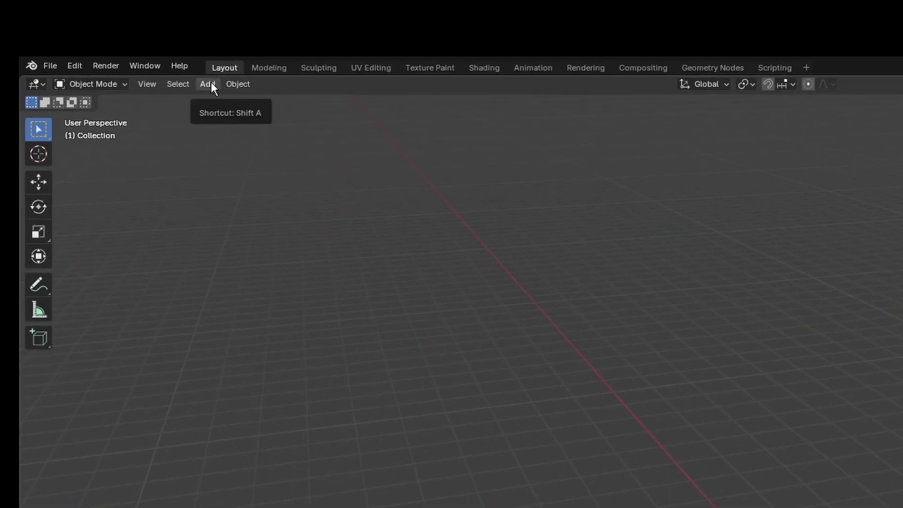
pyautogui.click(211, 83)
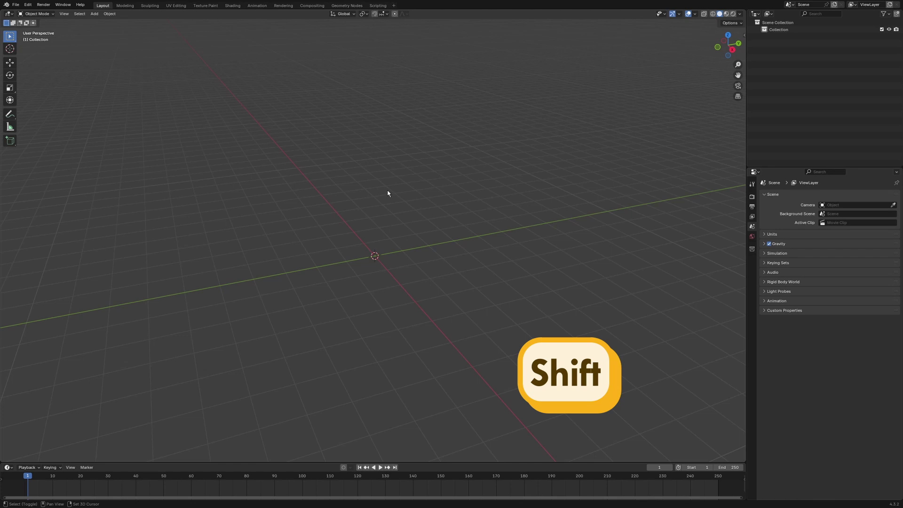
pyautogui.hotkey('shift', 'a')
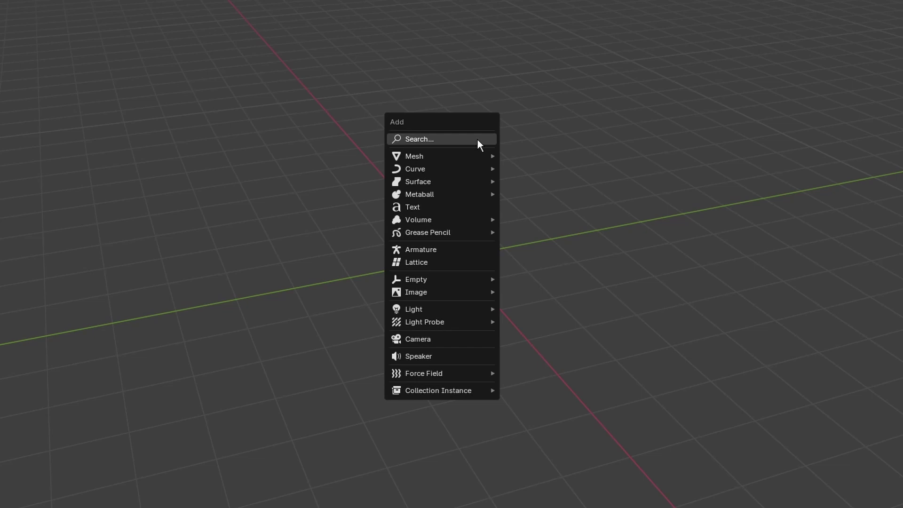
pyautogui.moveTo(466, 154)
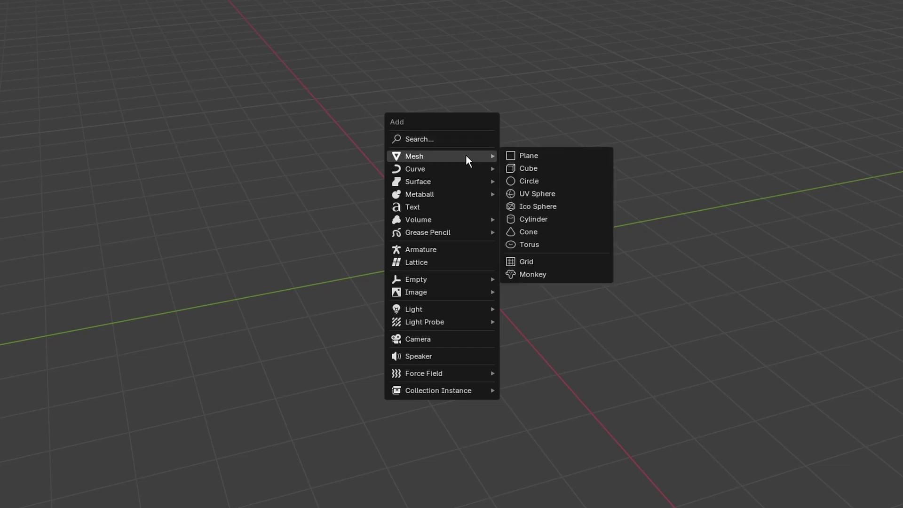
pyautogui.click(535, 156)
pyautogui.hotkey('ctrl', 'z')
# Add a trial cube at the origin and delete it again.
pyautogui.hotkey('shift', 'a')
pyautogui.moveTo(411, 154)
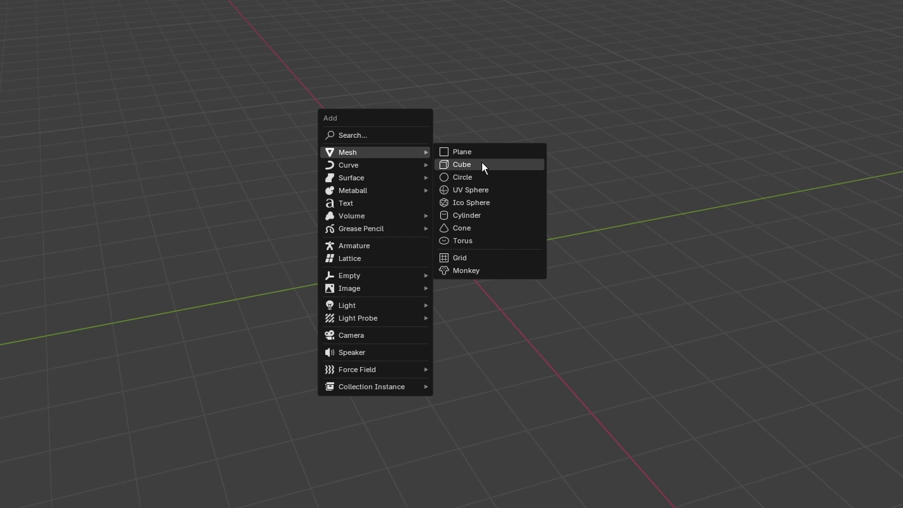
pyautogui.click(483, 164)
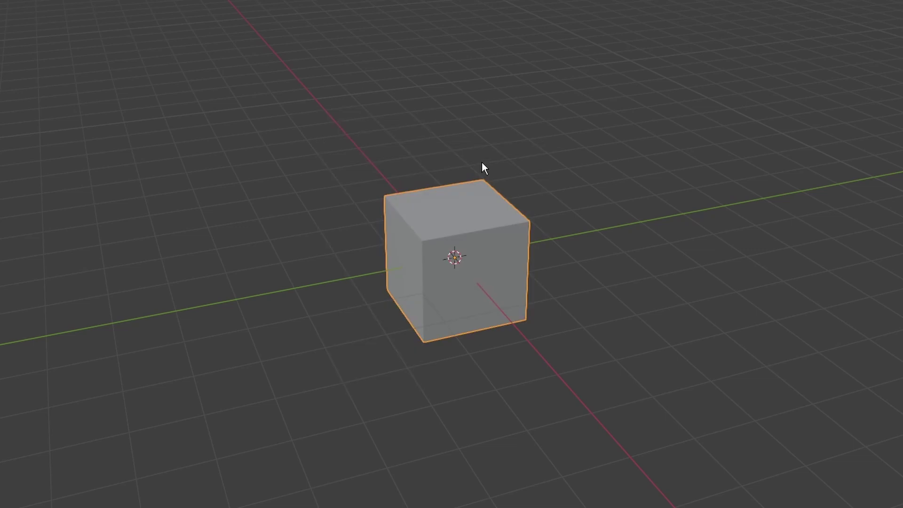
pyautogui.press('x')
pyautogui.click(482, 162)
# Add a circle mesh, then try a UV sphere and undo it.
pyautogui.hotkey('shift', 'a')
pyautogui.click(484, 179)
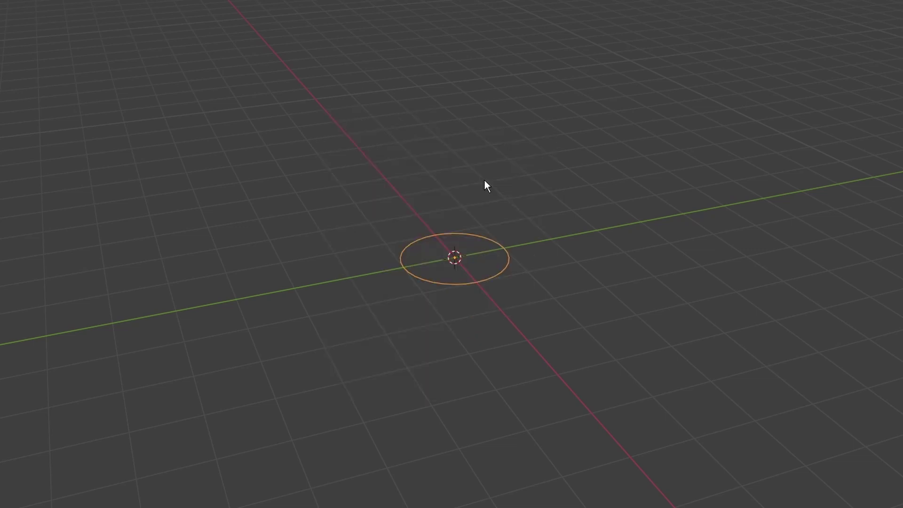
pyautogui.hotkey('shift', 'a')
pyautogui.click(494, 197)
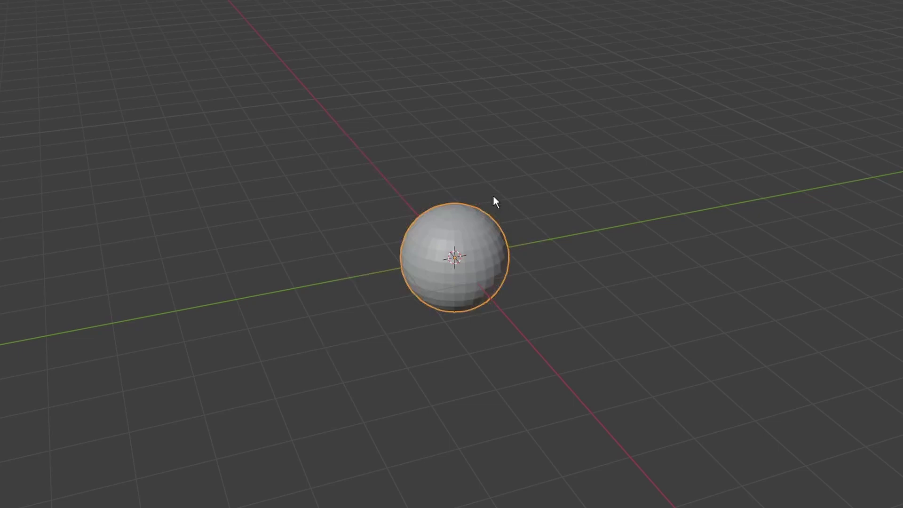
pyautogui.hotkey('ctrl', 'z')
# Add a trial ico sphere, look around it, then undo it.
pyautogui.hotkey('shift', 'a')
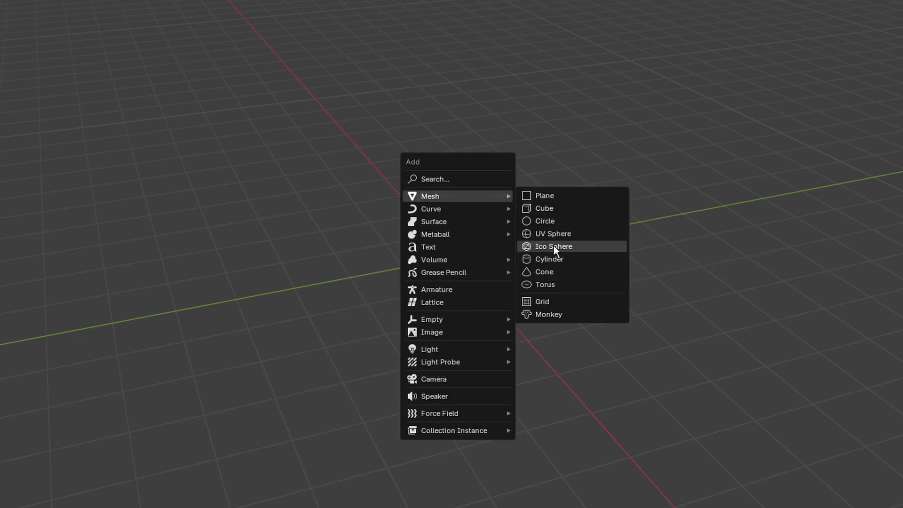
pyautogui.click(554, 245)
pyautogui.scroll(3, 562, 168)
pyautogui.keyDown('shift'); pyautogui.moveTo(600, 259); pyautogui.dragTo(588, 211, button='middle'); pyautogui.keyUp('shift')
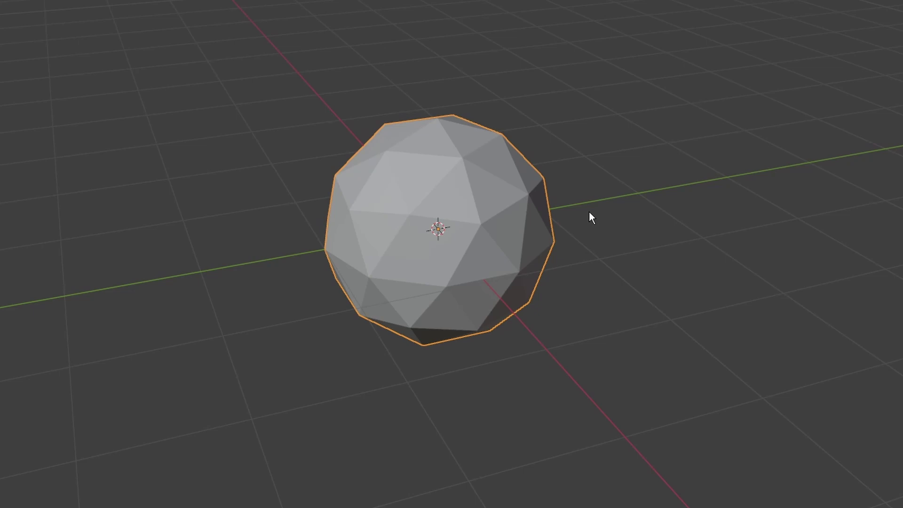
pyautogui.hotkey('ctrl', 'z')
# Try adding a cylinder and then a cone, undoing each one.
pyautogui.hotkey('shift', 'a')
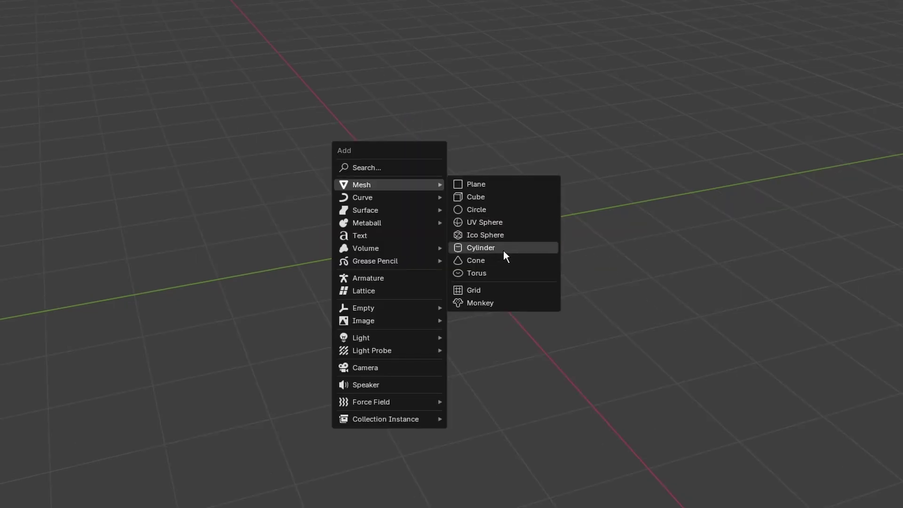
pyautogui.click(503, 250)
pyautogui.hotkey('ctrl', 'z')
pyautogui.hotkey('shift', 'a')
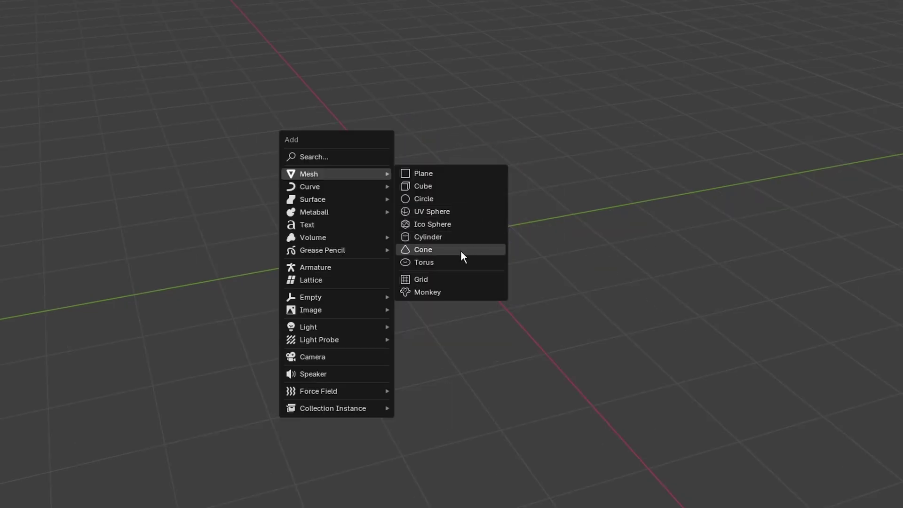
pyautogui.click(460, 250)
pyautogui.hotkey('ctrl', 'z')
# Try a torus and a monkey head, then add the final UV sphere.
pyautogui.hotkey('shift', 'a')
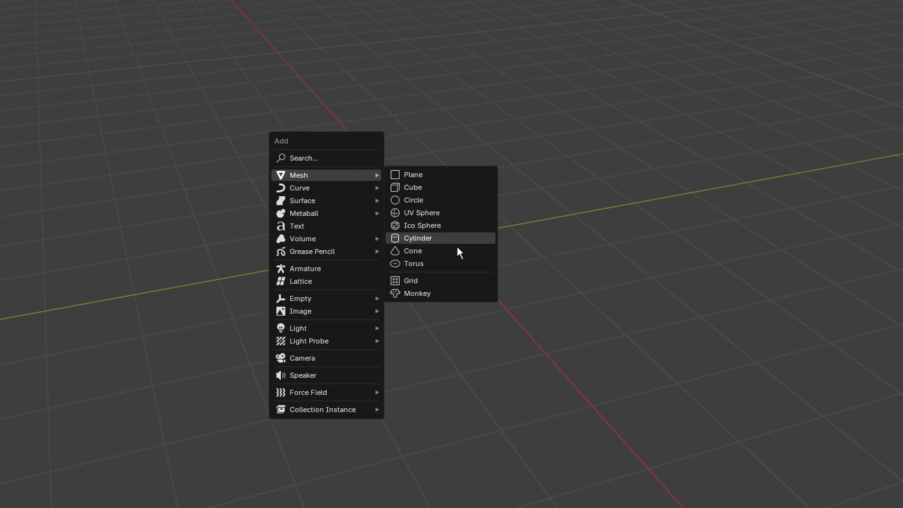
pyautogui.click(457, 265)
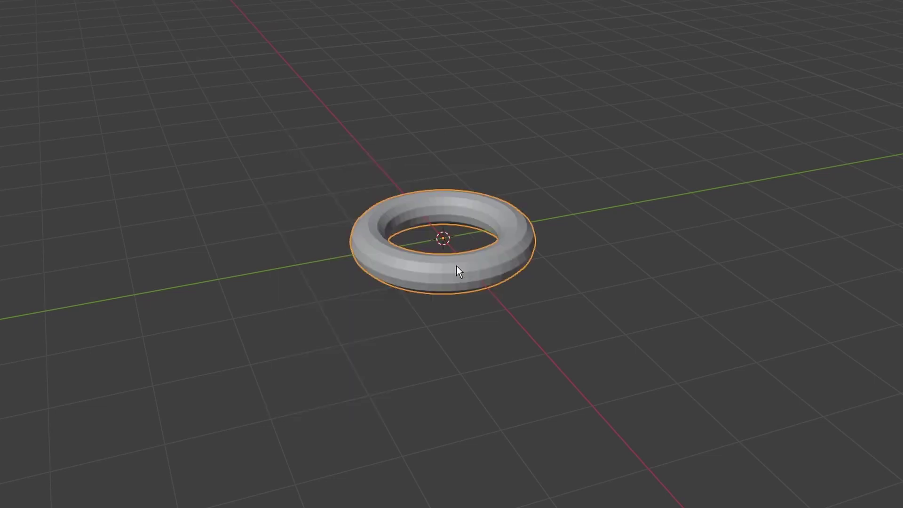
pyautogui.hotkey('ctrl', 'z')
pyautogui.hotkey('shift', 'a')
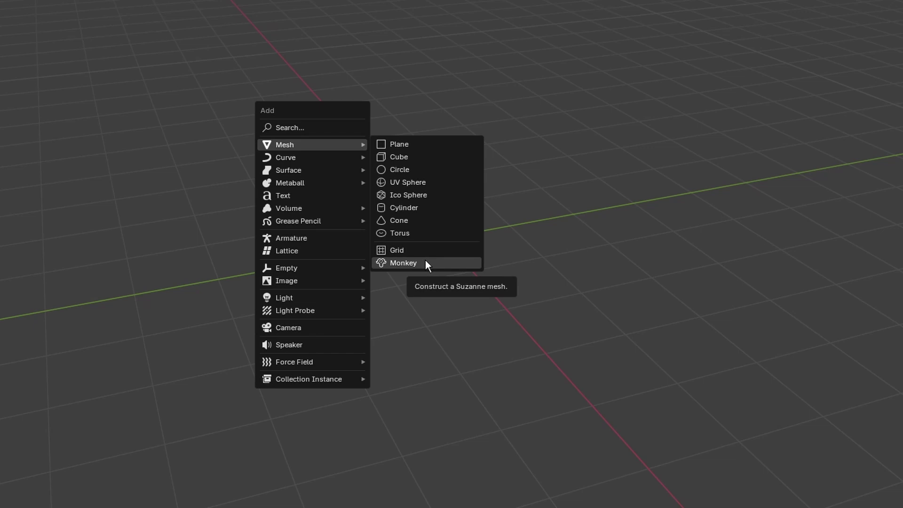
pyautogui.click(427, 263)
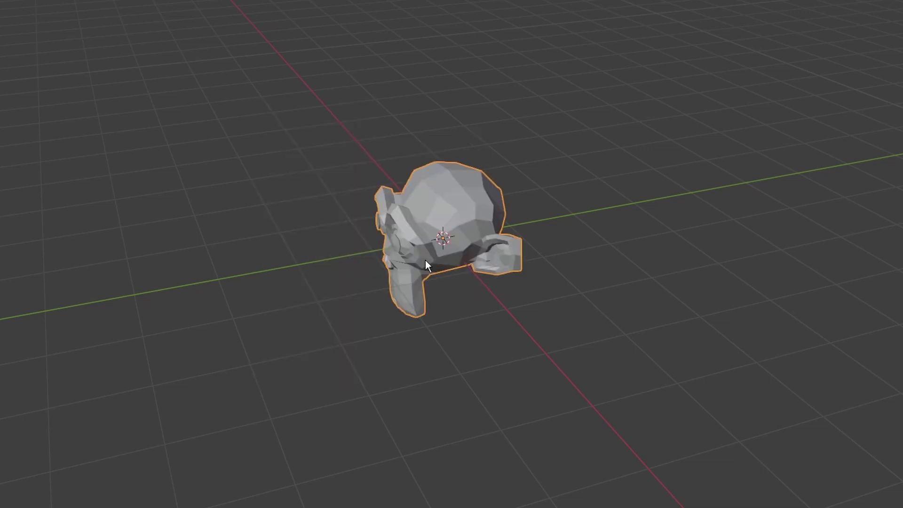
pyautogui.moveTo(427, 264); pyautogui.dragTo(503, 225, button='middle')
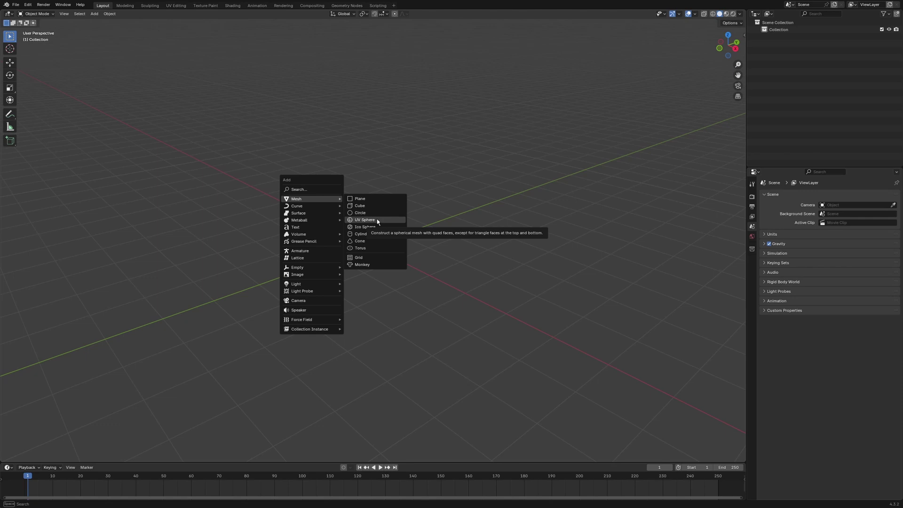
pyautogui.click(377, 220)
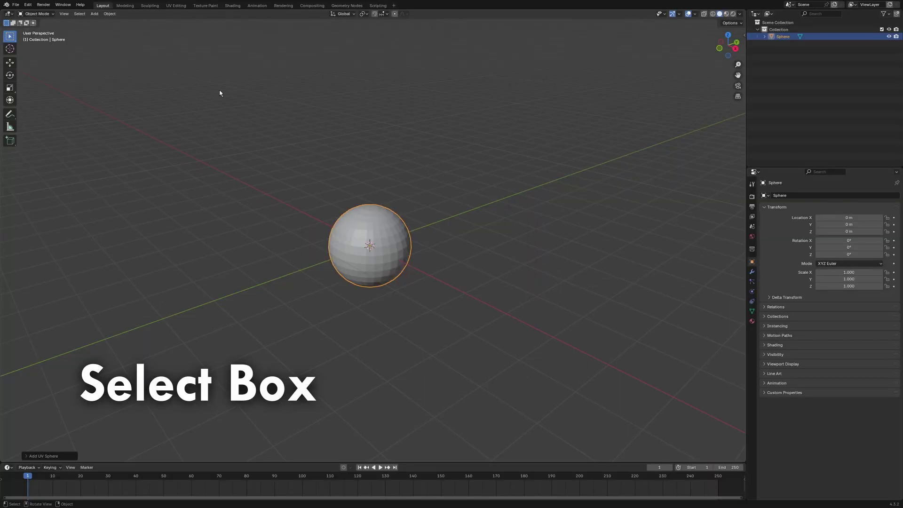
pyautogui.moveTo(206, 98); pyautogui.dragTo(496, 350)
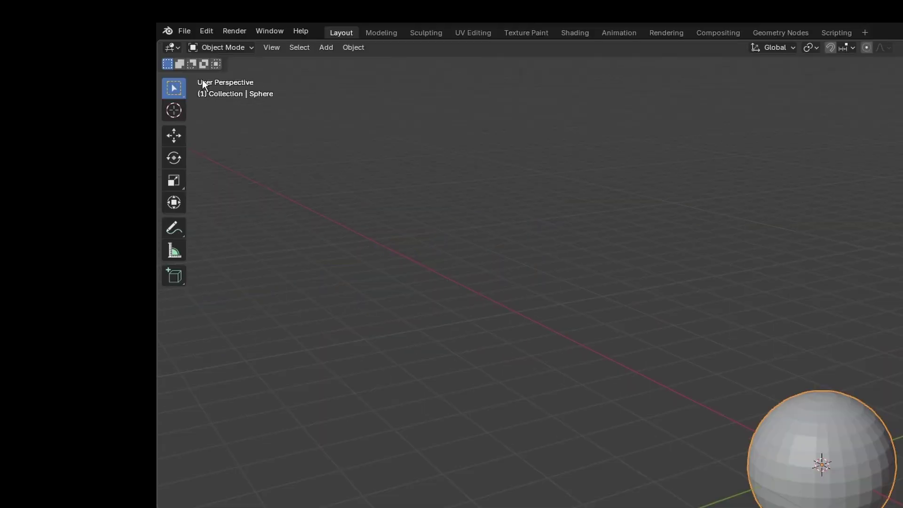
pyautogui.click(175, 89)
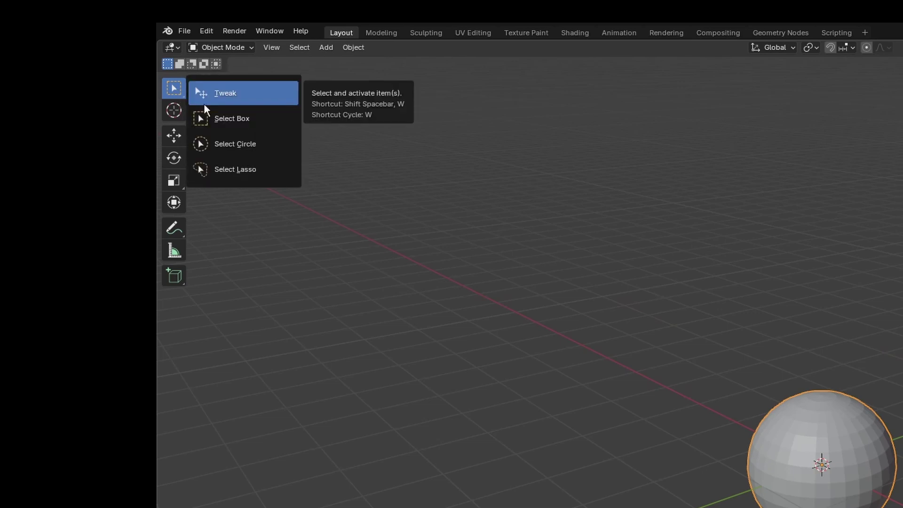
pyautogui.click(226, 143)
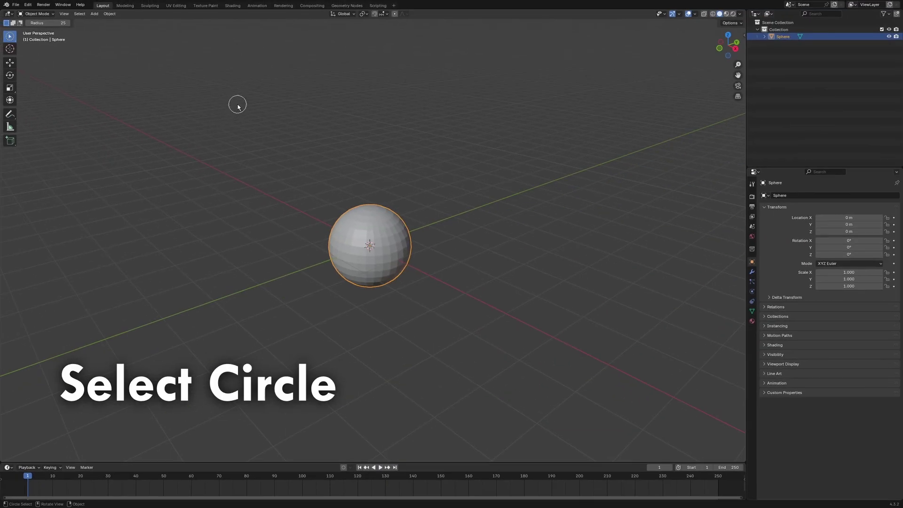
pyautogui.moveTo(315, 151)
pyautogui.mouseDown()
pyautogui.moveTo(304, 208)
pyautogui.moveTo(393, 166)
pyautogui.moveTo(379, 136)
pyautogui.moveTo(331, 167)
pyautogui.moveTo(370, 189)
pyautogui.mouseUp()
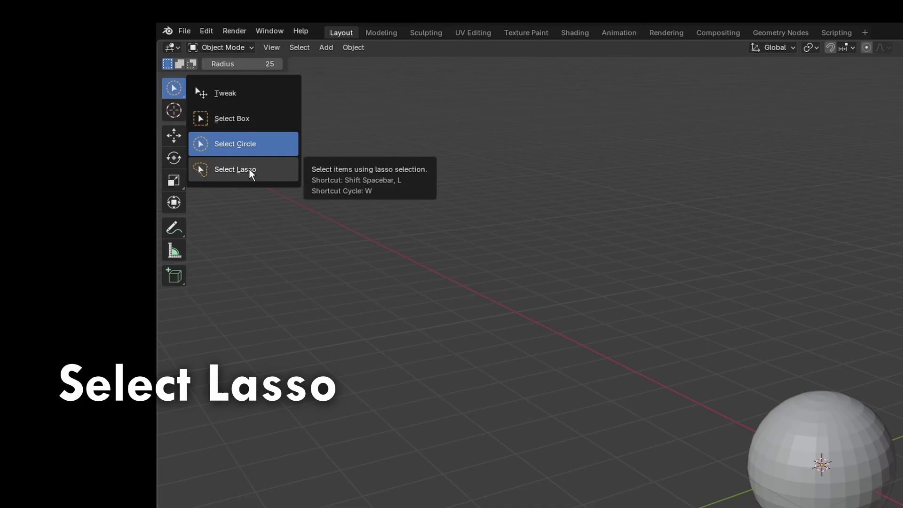
pyautogui.click(52, 82)
pyautogui.moveTo(371, 130)
pyautogui.mouseDown()
pyautogui.moveTo(233, 166)
pyautogui.moveTo(221, 297)
pyautogui.moveTo(463, 364)
pyautogui.moveTo(572, 250)
pyautogui.moveTo(509, 151)
pyautogui.moveTo(418, 126)
pyautogui.moveTo(399, 132)
pyautogui.mouseUp()
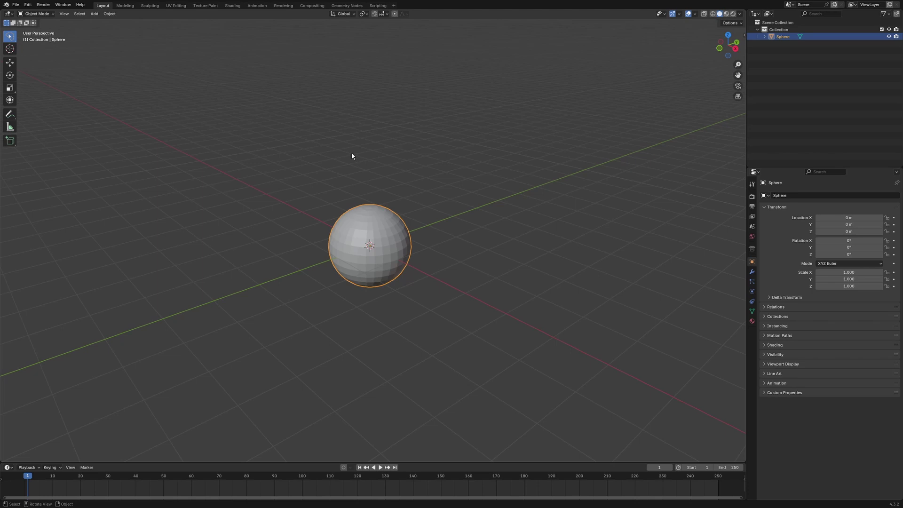
pyautogui.press('w')
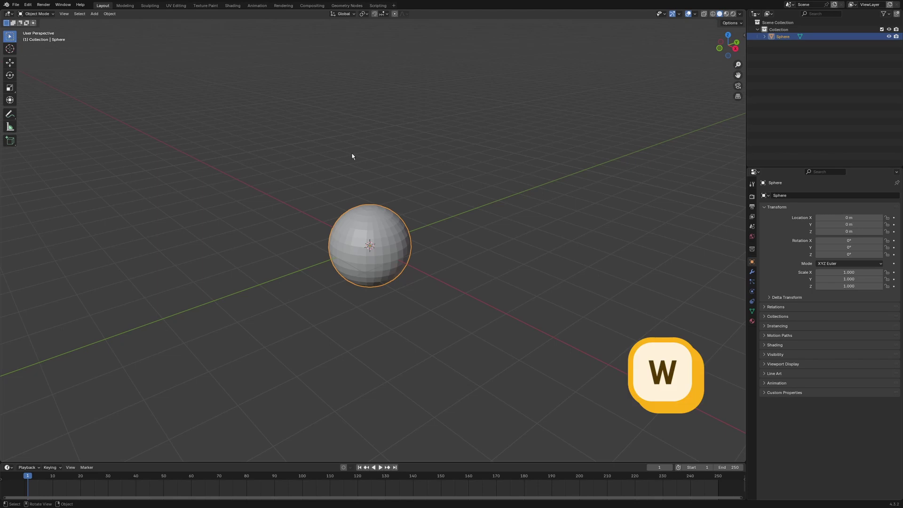
pyautogui.press('w')
pyautogui.press('w')
pyautogui.press('w')
pyautogui.press('w')
pyautogui.press('w')
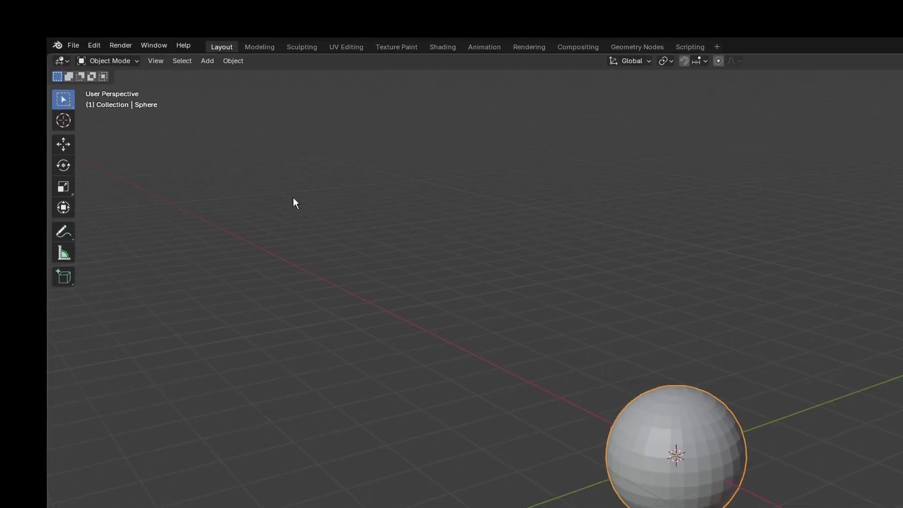
# With the Move tool, drag the sphere up Z, constrain to Y then X, and cancel.
pyautogui.click(63, 144)
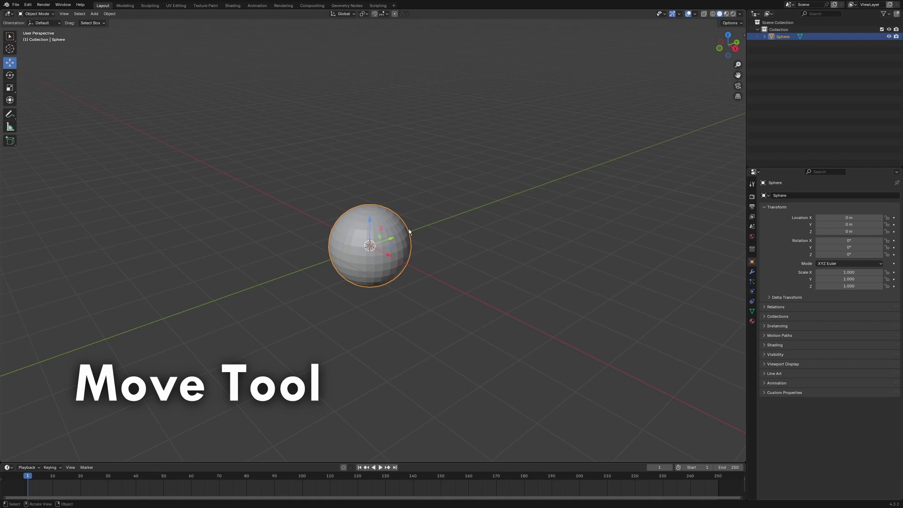
pyautogui.scroll(4, 470, 245)
pyautogui.moveTo(477, 238); pyautogui.dragTo(401, 244, button='middle')
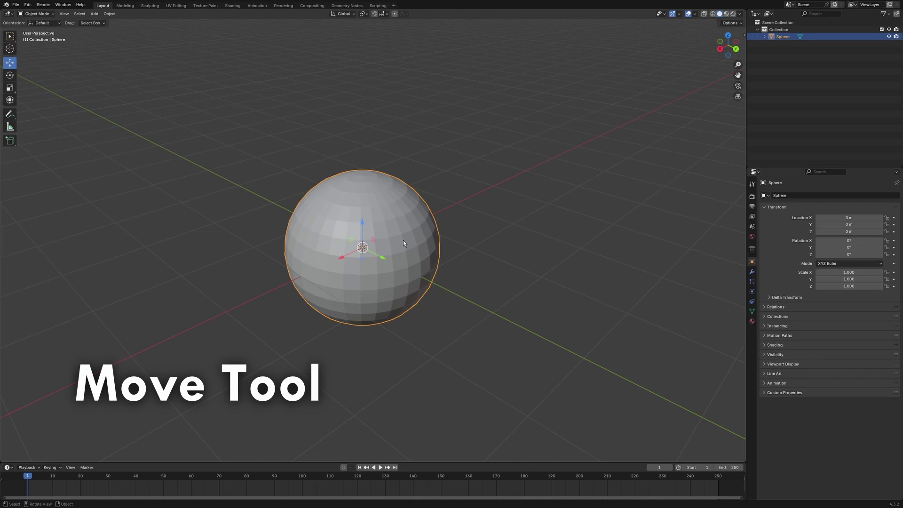
pyautogui.moveTo(356, 222); pyautogui.dragTo(409, 208)
pyautogui.press('y')
pyautogui.press('x')
pyautogui.press('Escape')
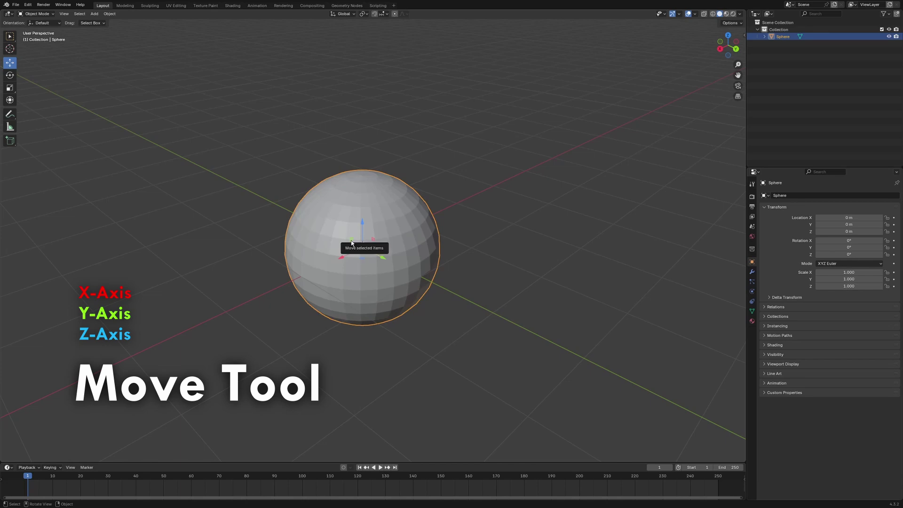
# Move the sphere within the XY plane using Shift+Z, then cancel back to the origin.
pyautogui.moveTo(351, 242); pyautogui.dragTo(359, 194)
pyautogui.hotkey('shift', 'z')
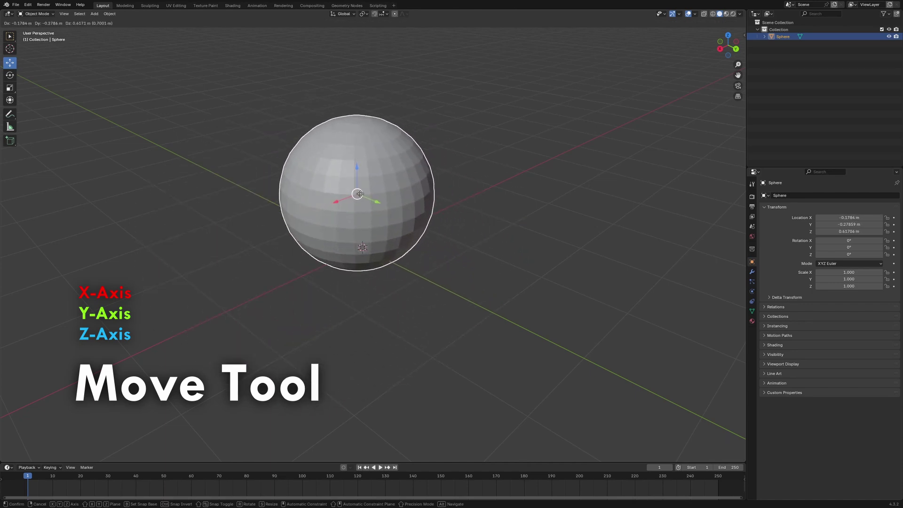
pyautogui.moveTo(360, 194); pyautogui.dragTo(360, 194)
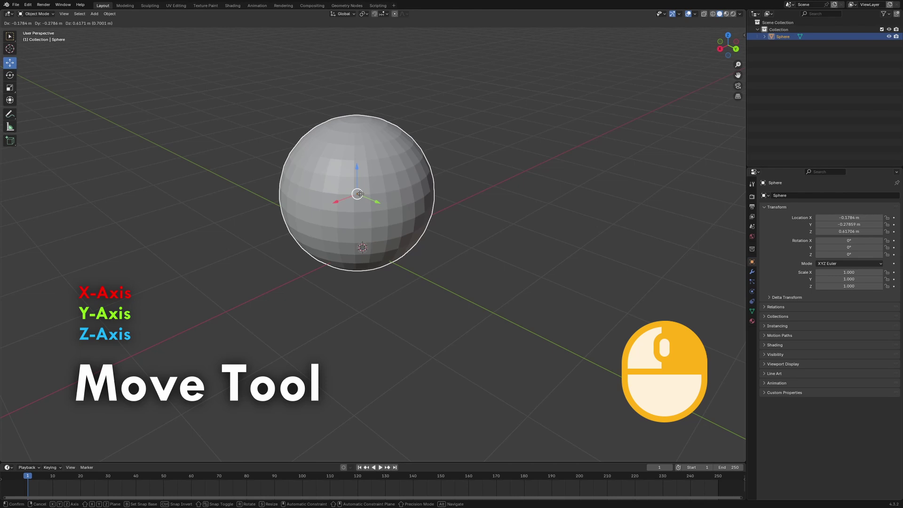
pyautogui.rightClick(360, 193)
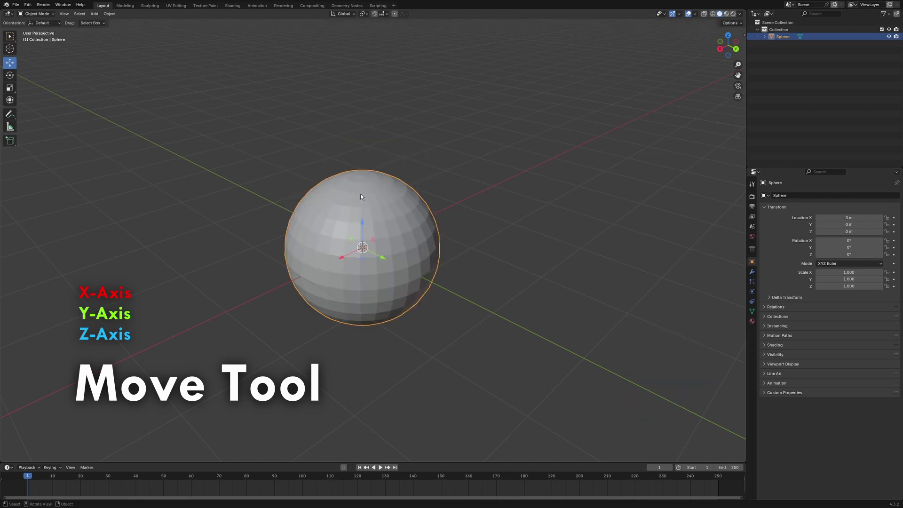
pyautogui.press('g')
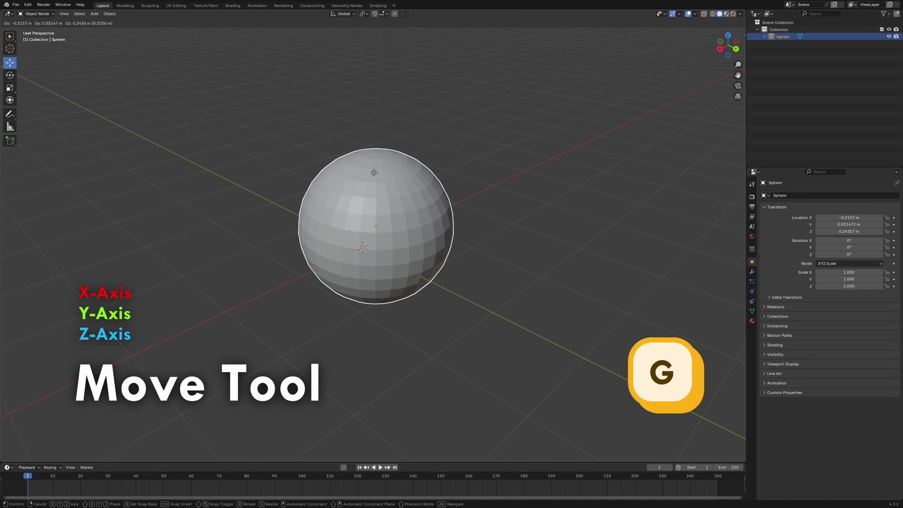
pyautogui.press('x')
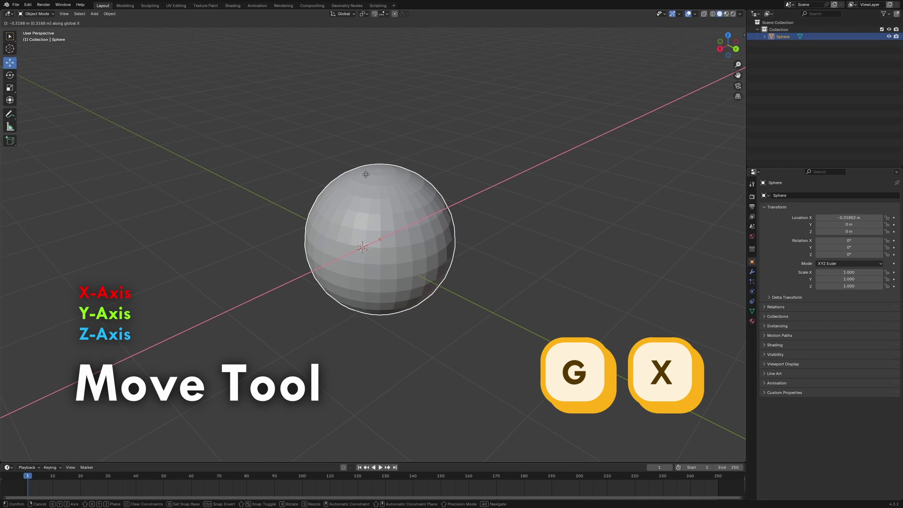
pyautogui.press('y')
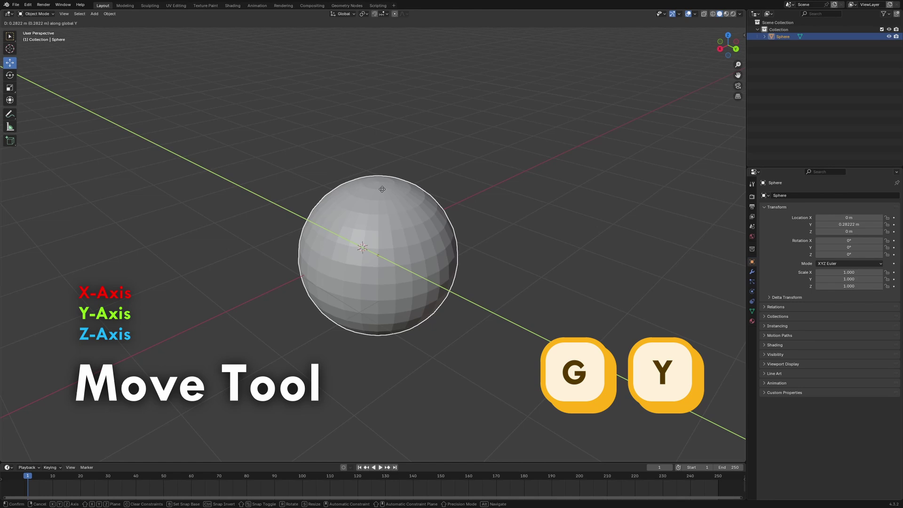
pyautogui.press('z')
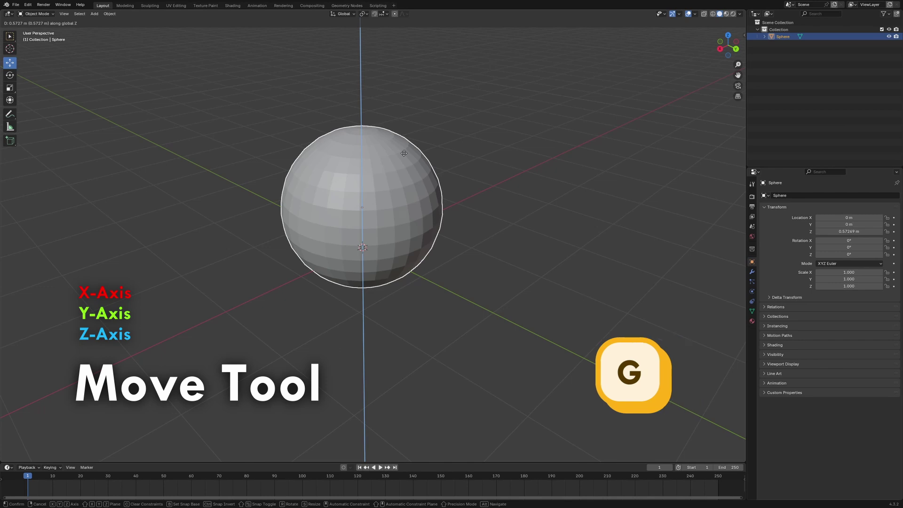
pyautogui.hotkey('shift', 'x')
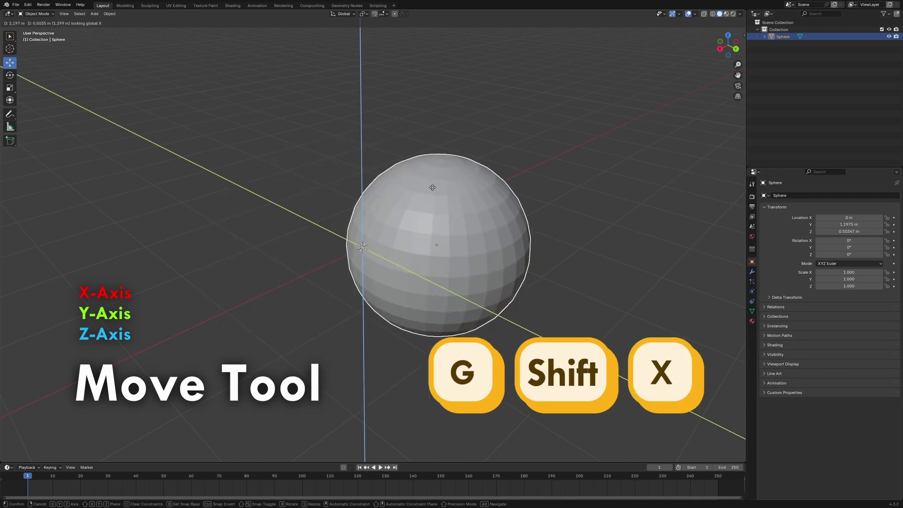
pyautogui.hotkey('shift', 'z')
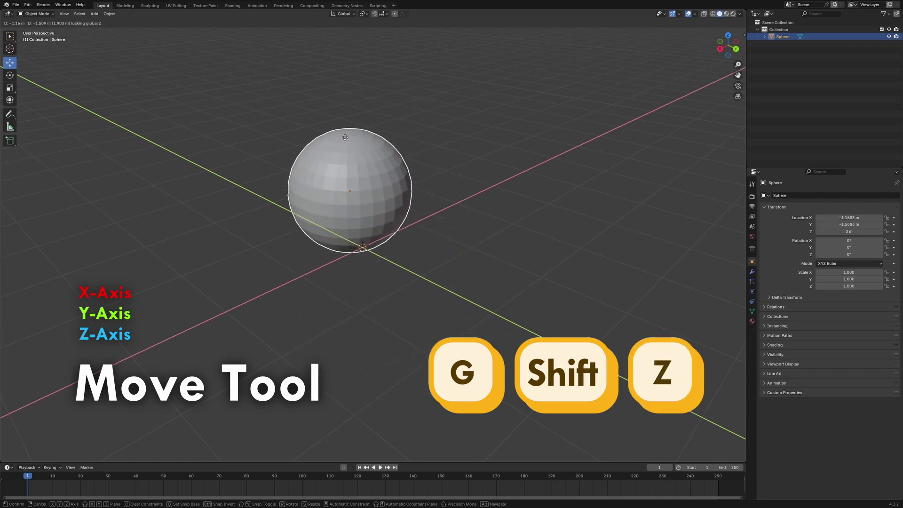
pyautogui.press('Escape')
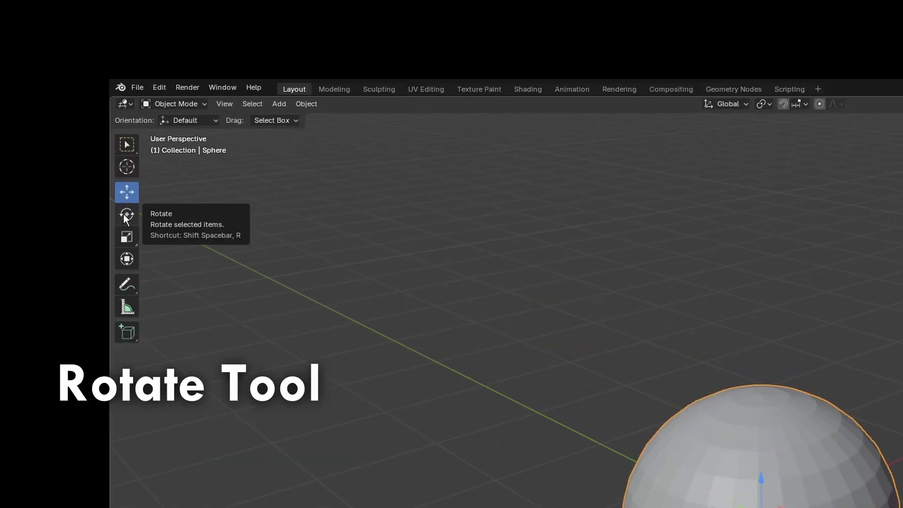
pyautogui.click(126, 215)
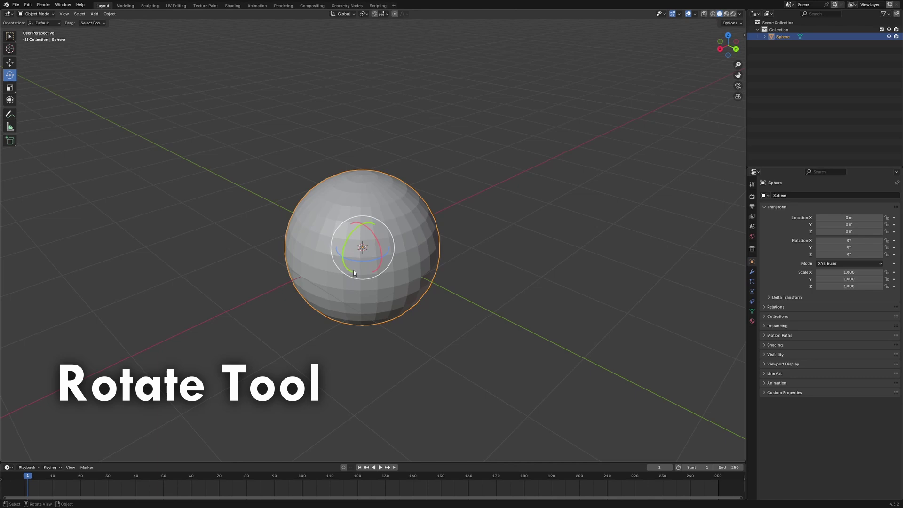
pyautogui.moveTo(392, 236); pyautogui.dragTo(364, 264)
pyautogui.press('Escape')
pyautogui.press('Escape')
pyautogui.press('Escape')
pyautogui.press('Escape')
pyautogui.press('r')
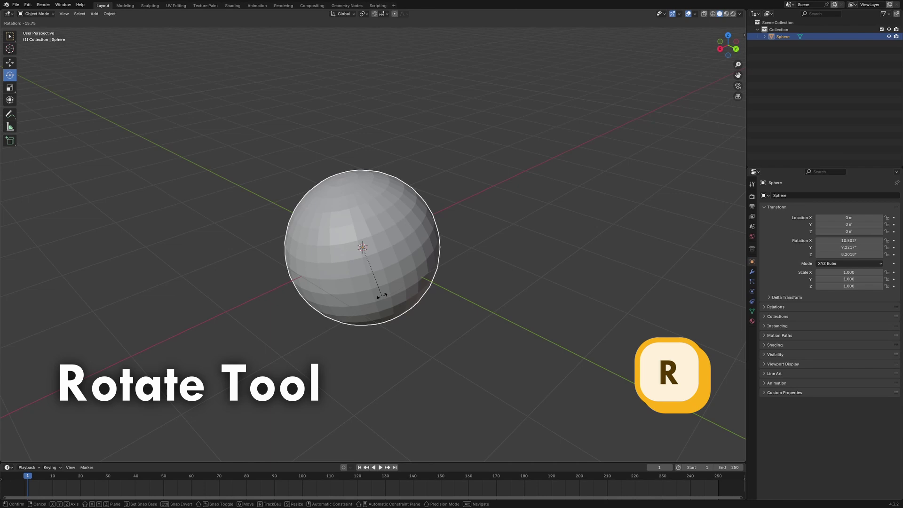
pyautogui.press('z')
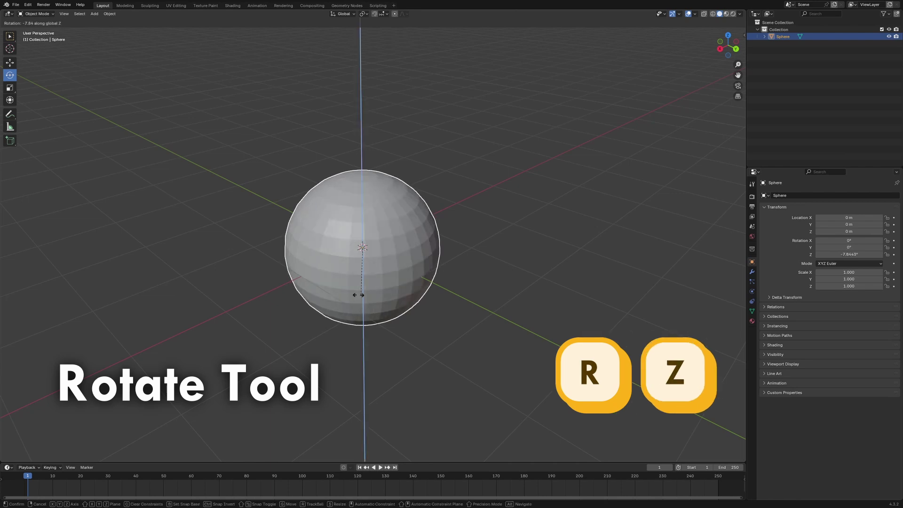
pyautogui.press('x')
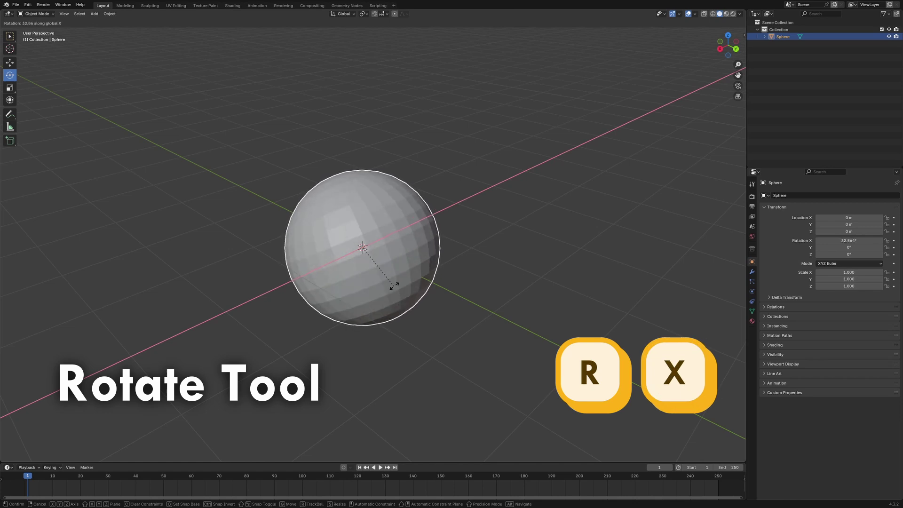
pyautogui.press('y')
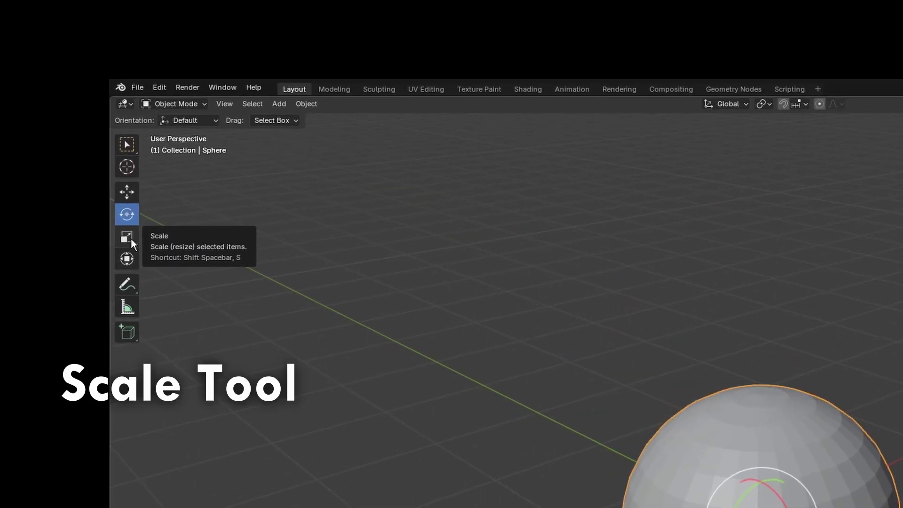
# With the Scale tool active, try Z, X and Y axis stretches, cancelling each.
pyautogui.click(131, 238)
pyautogui.press('s')
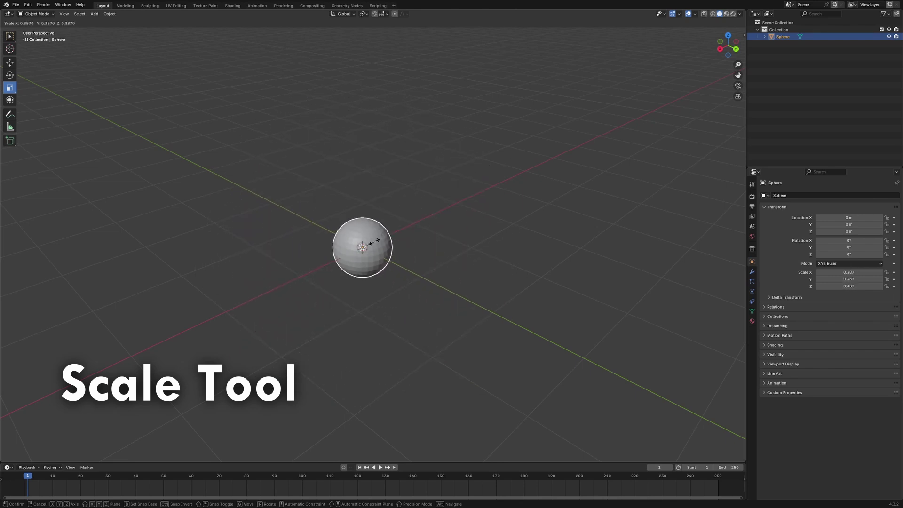
pyautogui.press('Escape')
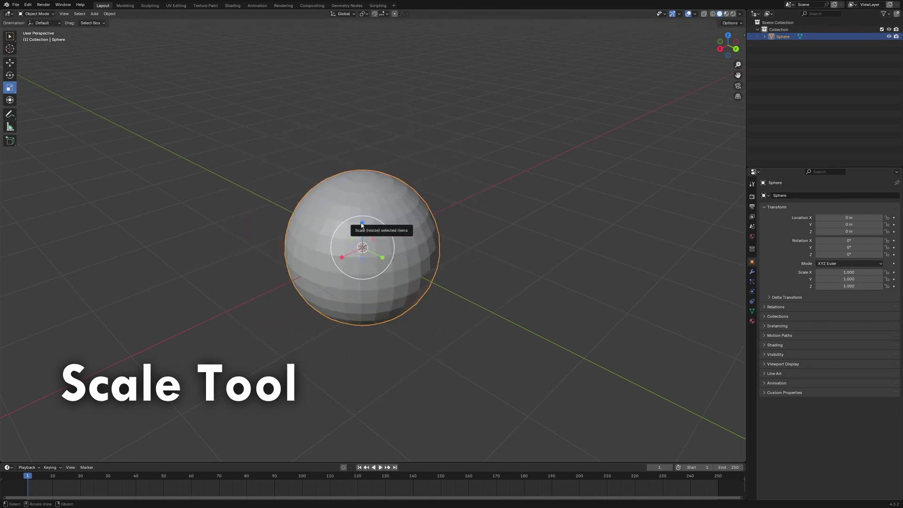
pyautogui.moveTo(361, 223); pyautogui.dragTo(361, 214)
pyautogui.press('Escape')
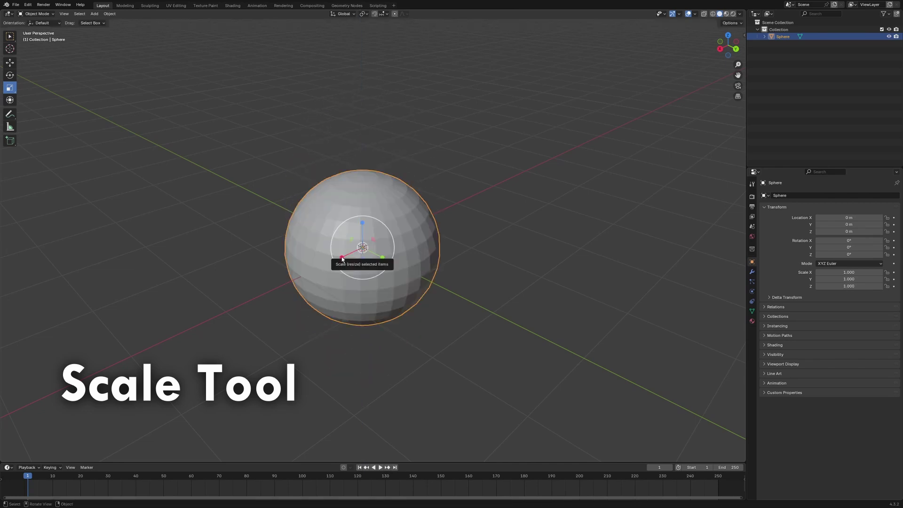
pyautogui.moveTo(342, 258); pyautogui.dragTo(324, 262)
pyautogui.press('Escape')
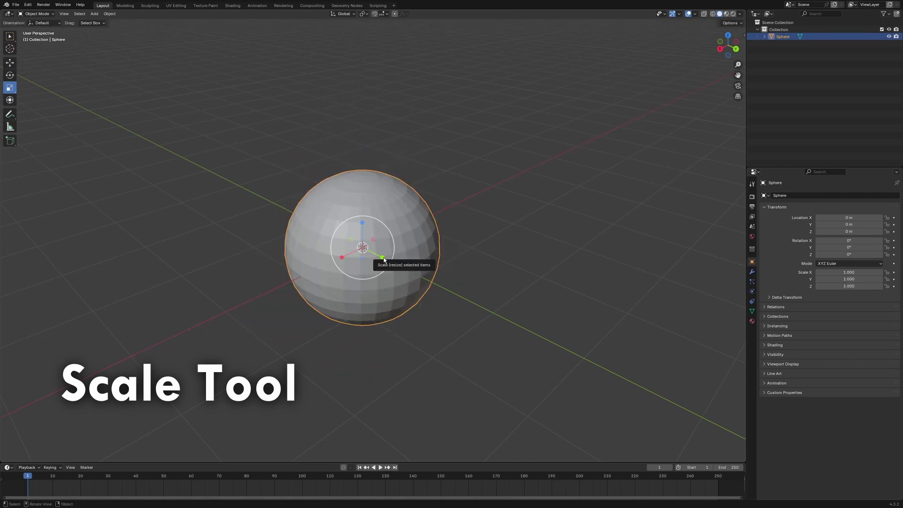
pyautogui.moveTo(382, 258); pyautogui.dragTo(409, 268)
pyautogui.press('Escape')
# Try Z, Y–Z plane and X–Y plane stretches, cancel each, then start a free scale.
pyautogui.moveTo(362, 222); pyautogui.dragTo(361, 207)
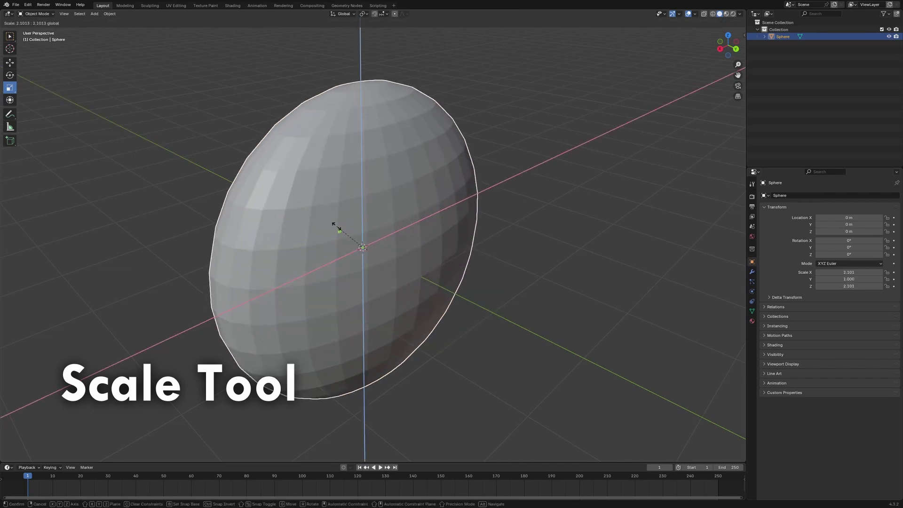
pyautogui.press('Escape')
pyautogui.moveTo(374, 239); pyautogui.dragTo(404, 216)
pyautogui.press('Escape')
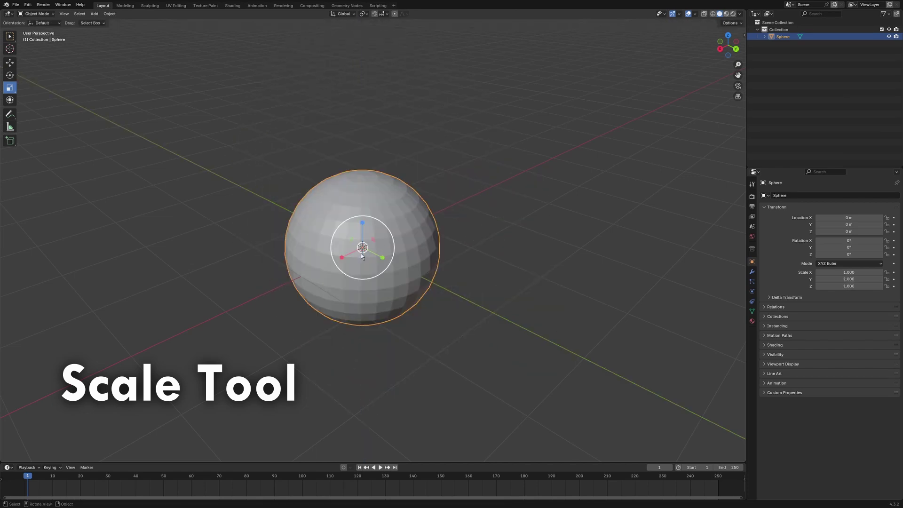
pyautogui.moveTo(362, 258); pyautogui.dragTo(360, 272)
pyautogui.press('Escape')
pyautogui.press('s')
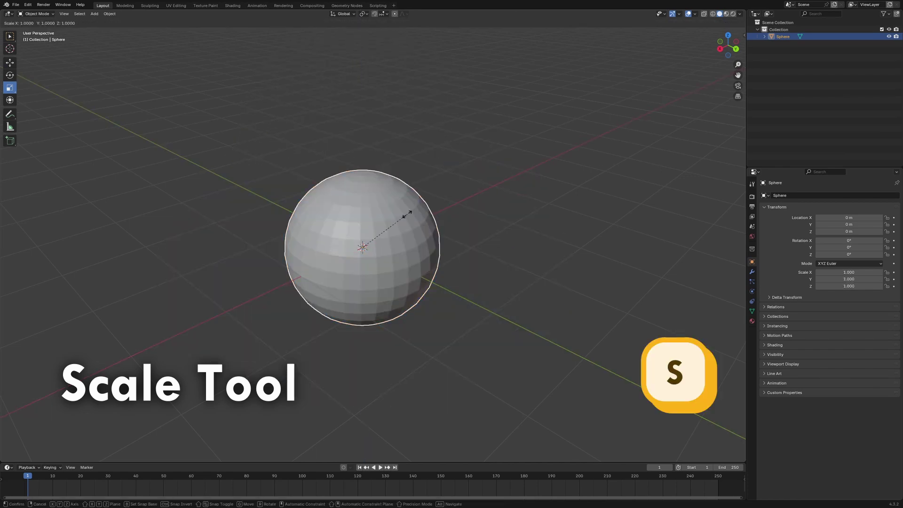
# Constrain the scale to Z, X, then Y, and cancel it, leaving the sphere round.
pyautogui.press('z')
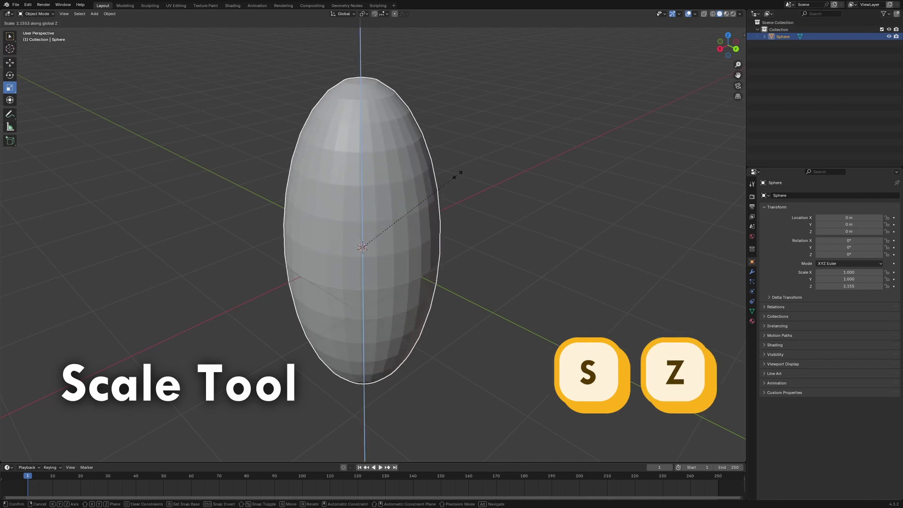
pyautogui.press('x')
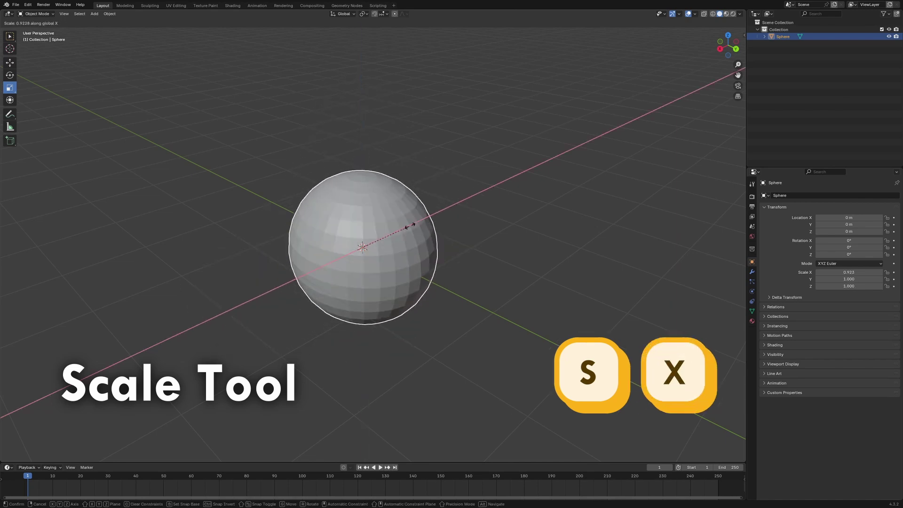
pyautogui.press('y')
pyautogui.press('Escape')
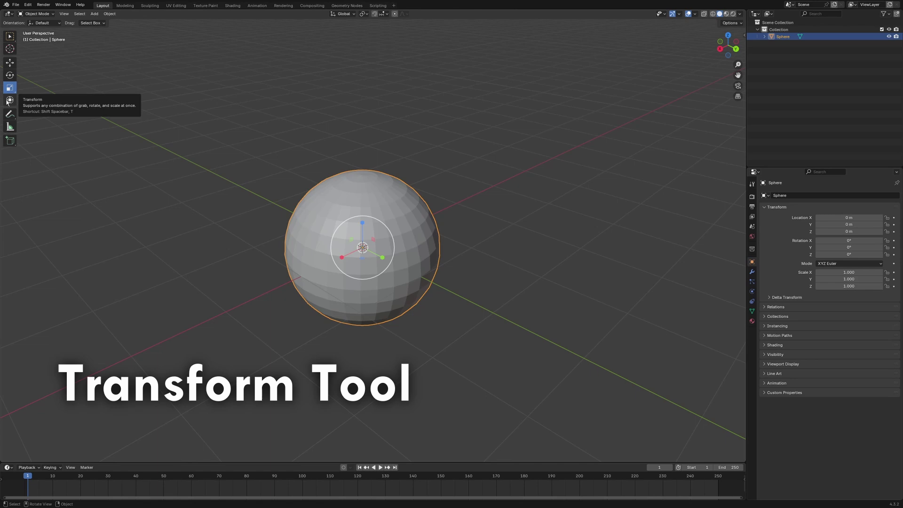
# Switch to the combined Transform tool and try a free move and a snapped Z stretch.
pyautogui.click(9, 101)
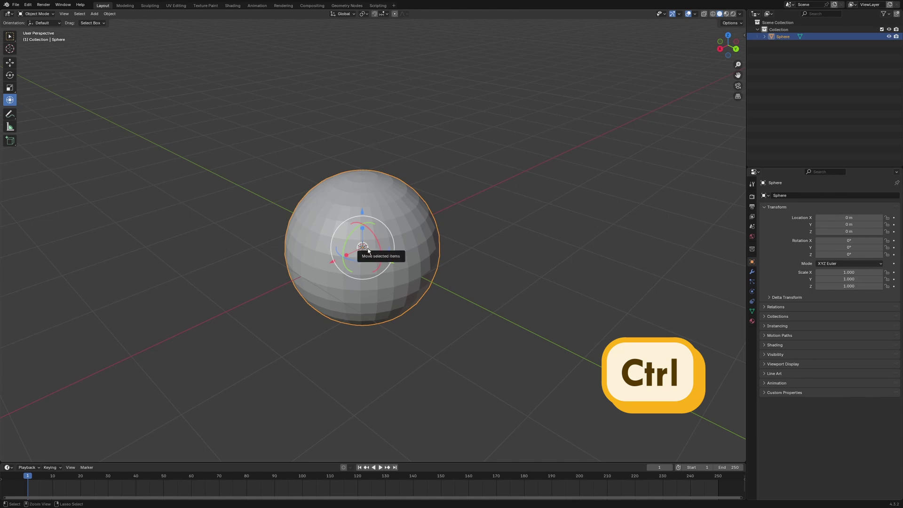
pyautogui.keyDown('ctrl'); pyautogui.moveTo(373, 253); pyautogui.dragTo(398, 212); pyautogui.keyUp('ctrl')
pyautogui.keyDown('ctrl'); pyautogui.moveTo(361, 227); pyautogui.dragTo(367, 205); pyautogui.keyUp('ctrl')
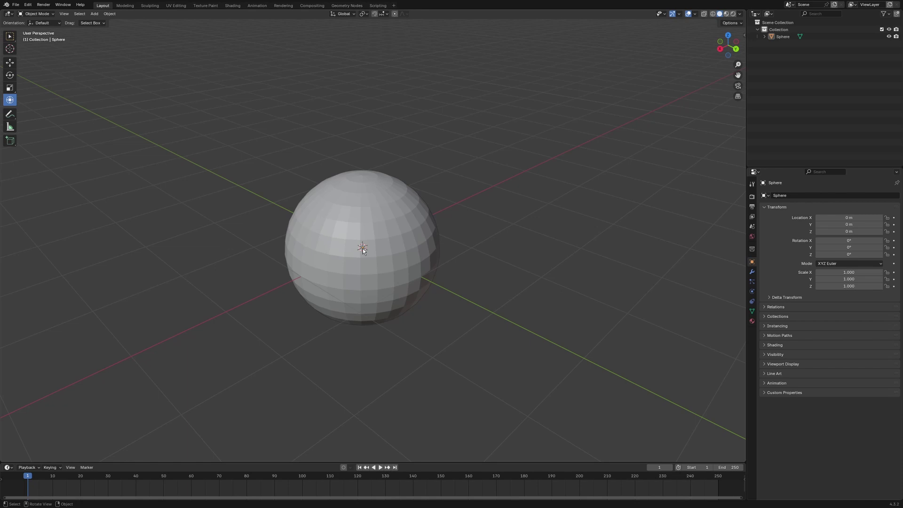
# Return to box selection and reselect the sphere after orbiting to a new angle.
pyautogui.press('w')
pyautogui.click(349, 282)
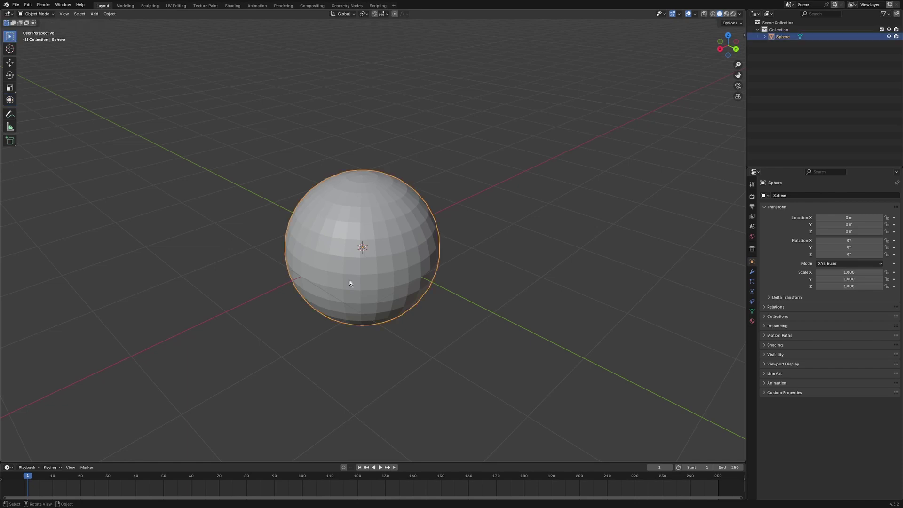
pyautogui.moveTo(350, 283); pyautogui.dragTo(450, 255, button='middle')
pyautogui.click(450, 255)
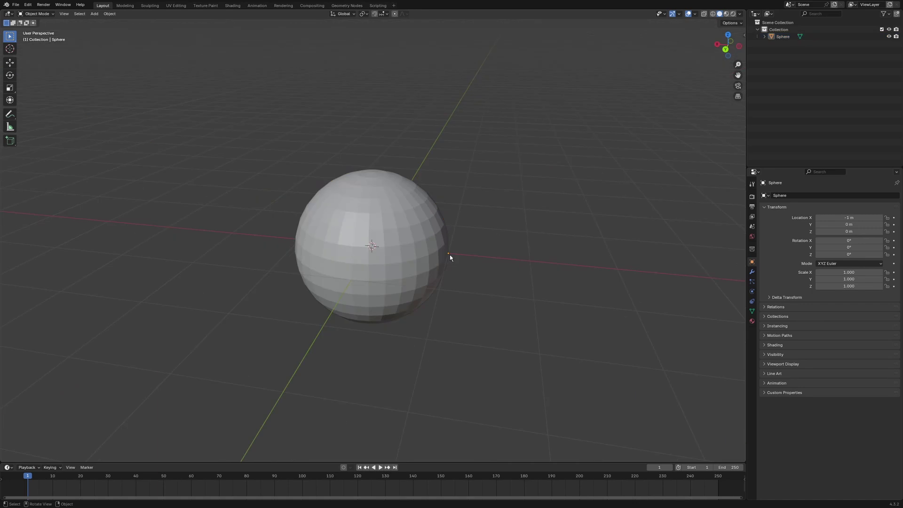
pyautogui.click(439, 250)
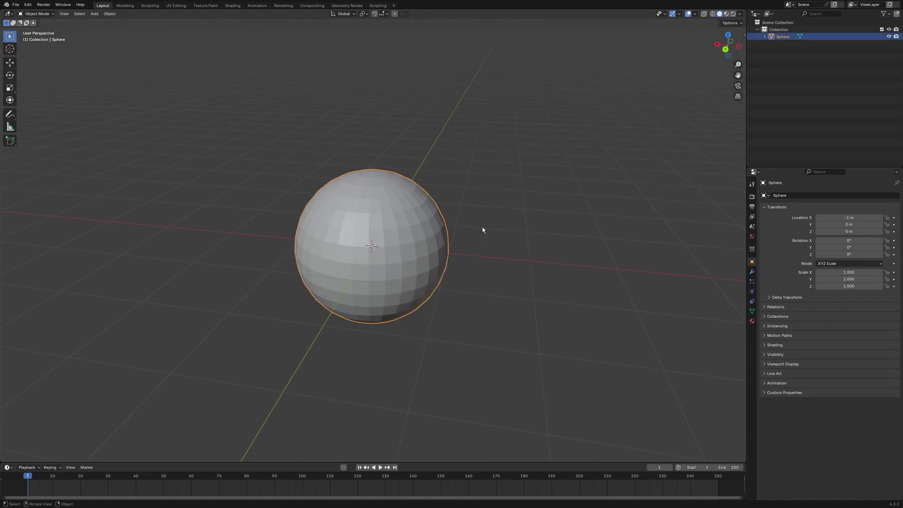
# Try a Y-axis rotation and an X-axis scale, cancel both, and deselect the sphere.
pyautogui.press('r')
pyautogui.press('y')
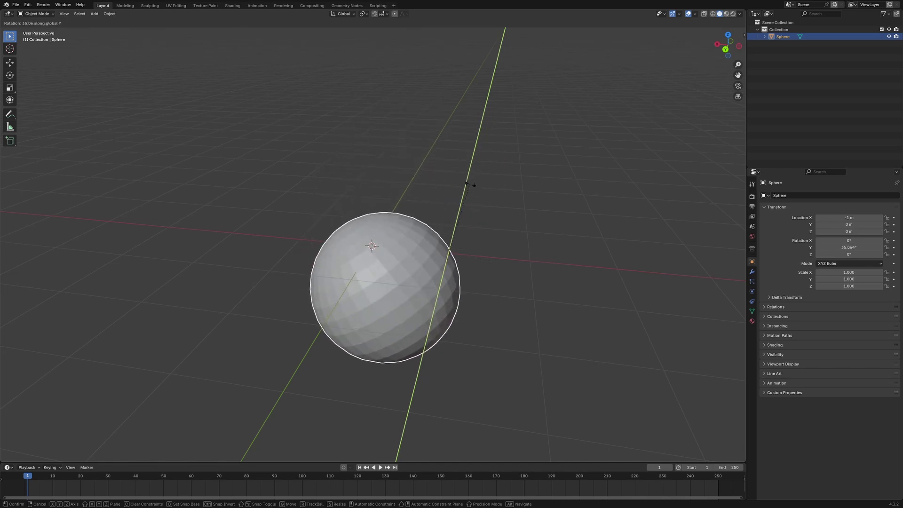
pyautogui.press('Escape')
pyautogui.press('s')
pyautogui.press('x')
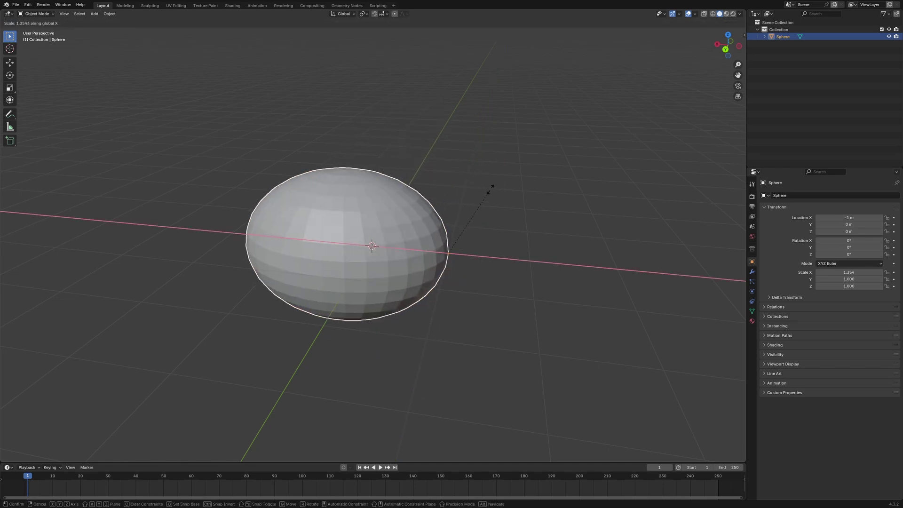
pyautogui.press('Escape')
pyautogui.hotkey('alt', 'a')
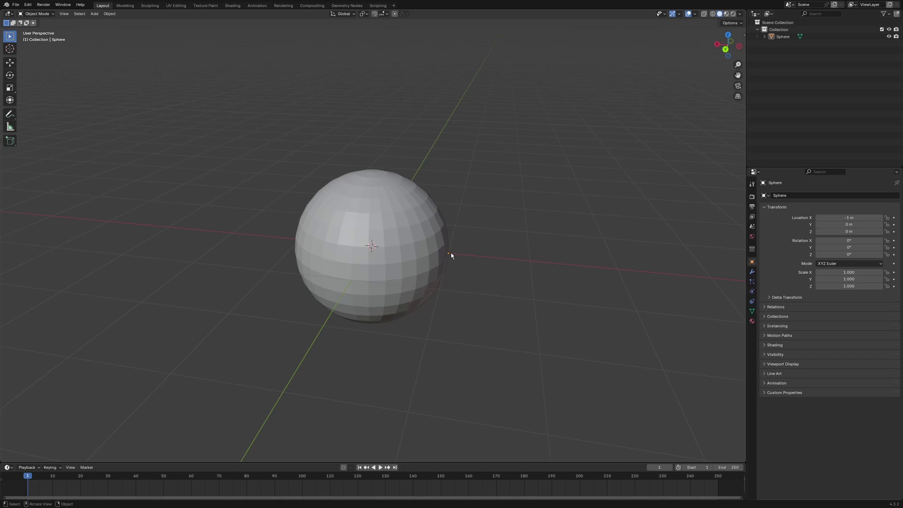
# Apply Object > Set Origin > Origin to Geometry so Location X returns to 0 m.
pyautogui.click(108, 14)
pyautogui.moveTo(141, 29)
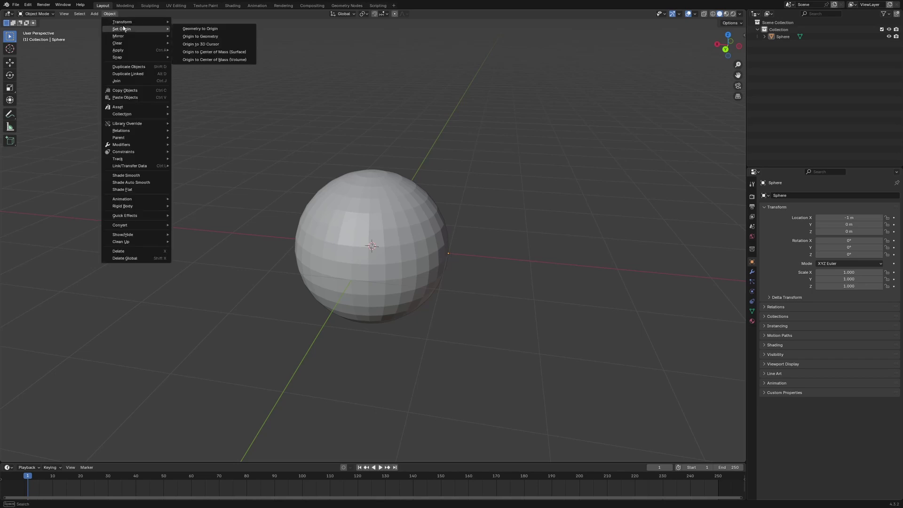
pyautogui.click(211, 38)
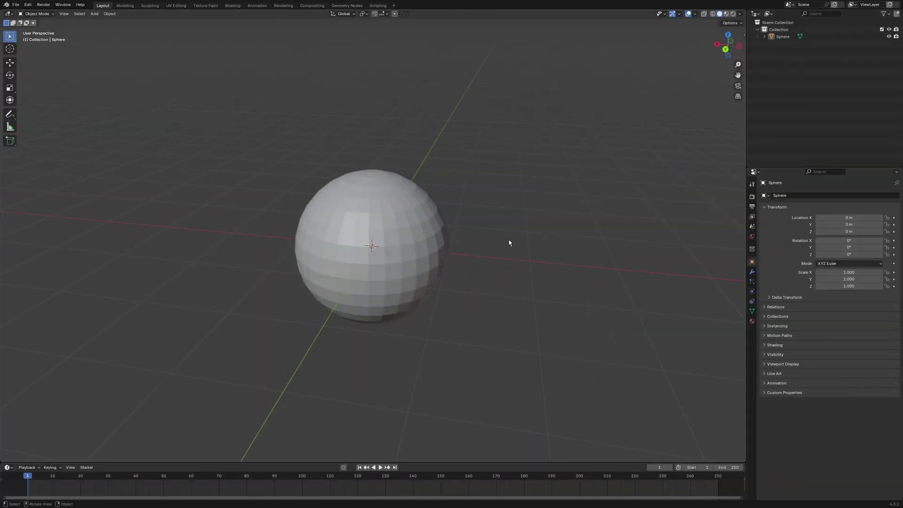
# Enter Edit Mode with edge select, pick a face, then start and cancel a grab move.
pyautogui.press('Tab')
pyautogui.press('Tab')
pyautogui.press('Tab')
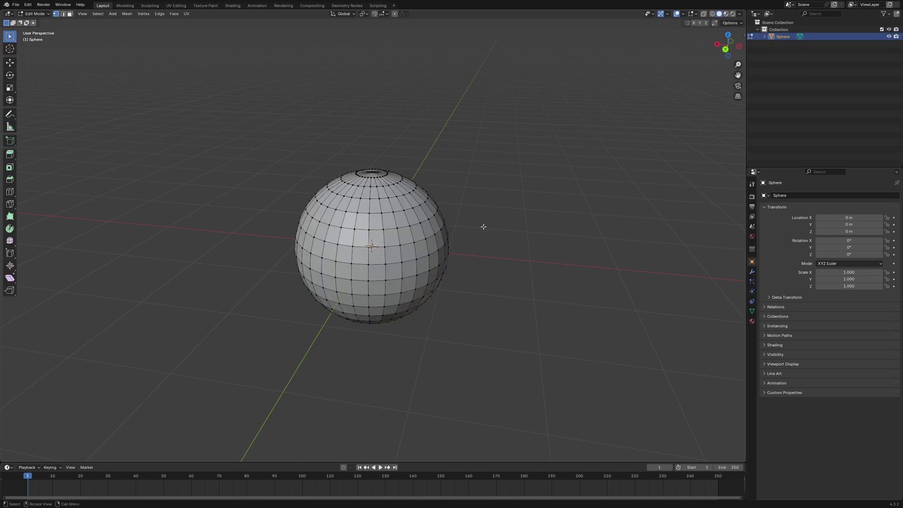
pyautogui.press('2')
pyautogui.click(421, 206)
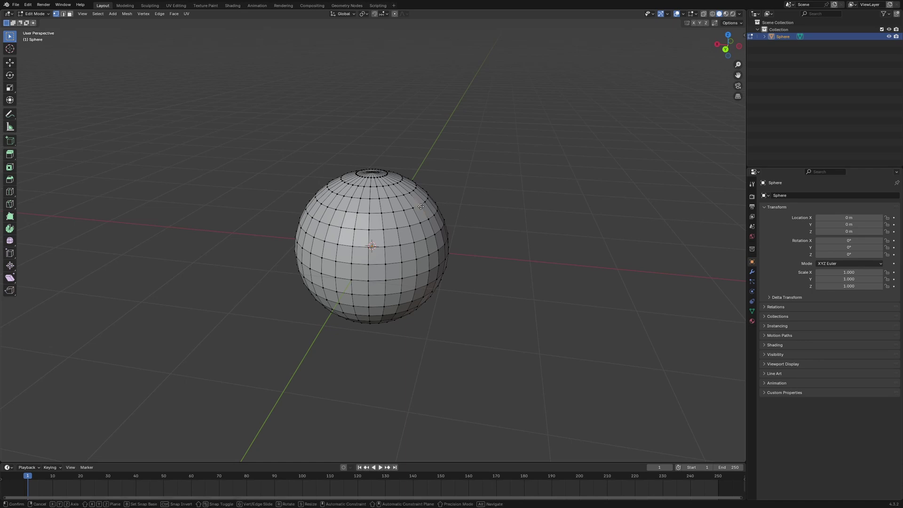
pyautogui.press('g')
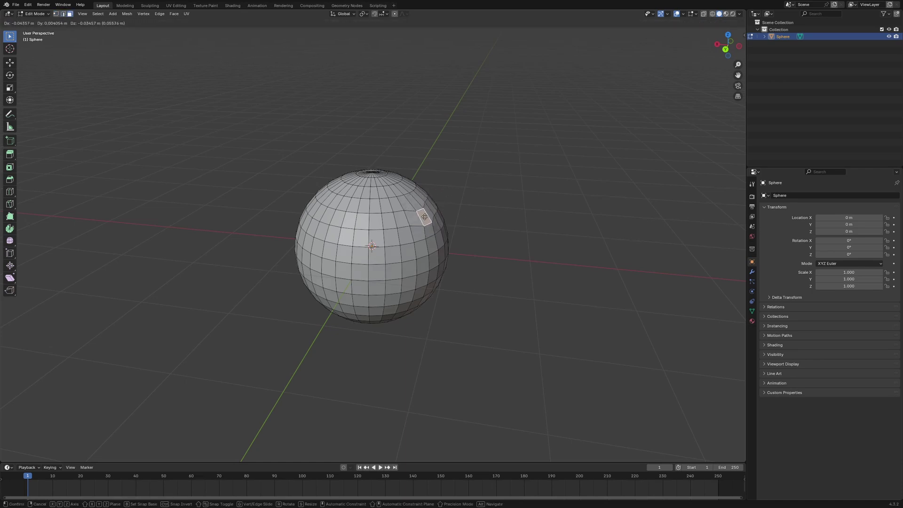
pyautogui.press('Escape')
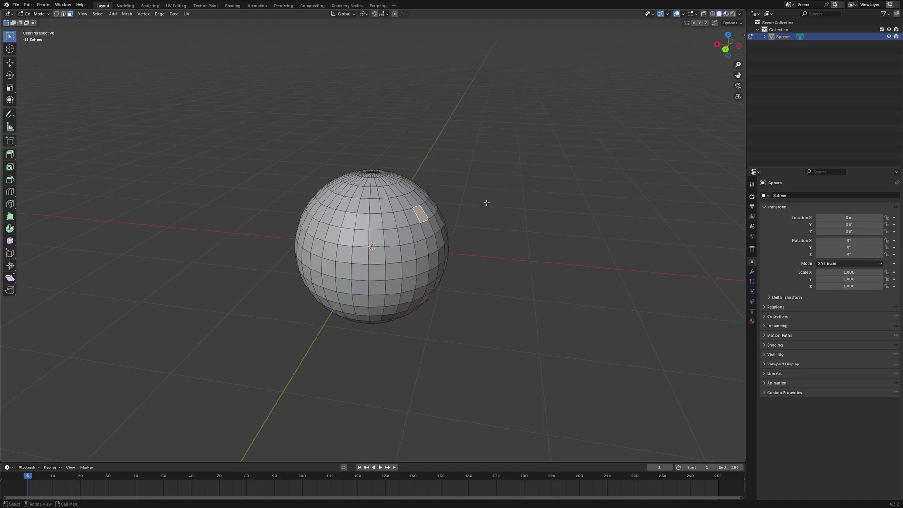